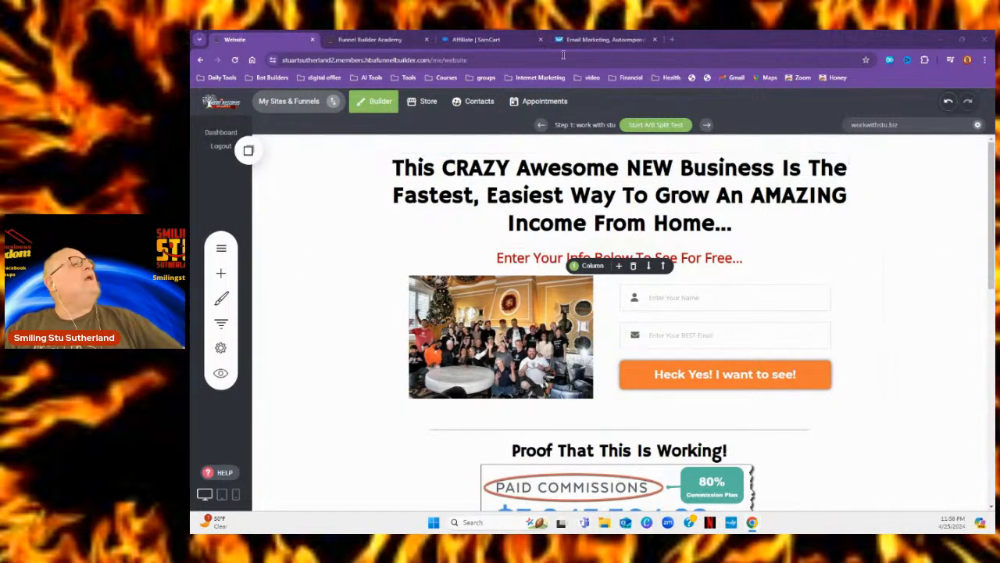
Review the GetResponse setup checklist in the Funnel Builder Academy training and the capture page, and return to the GetResponse dashboard
left_click(591, 40)
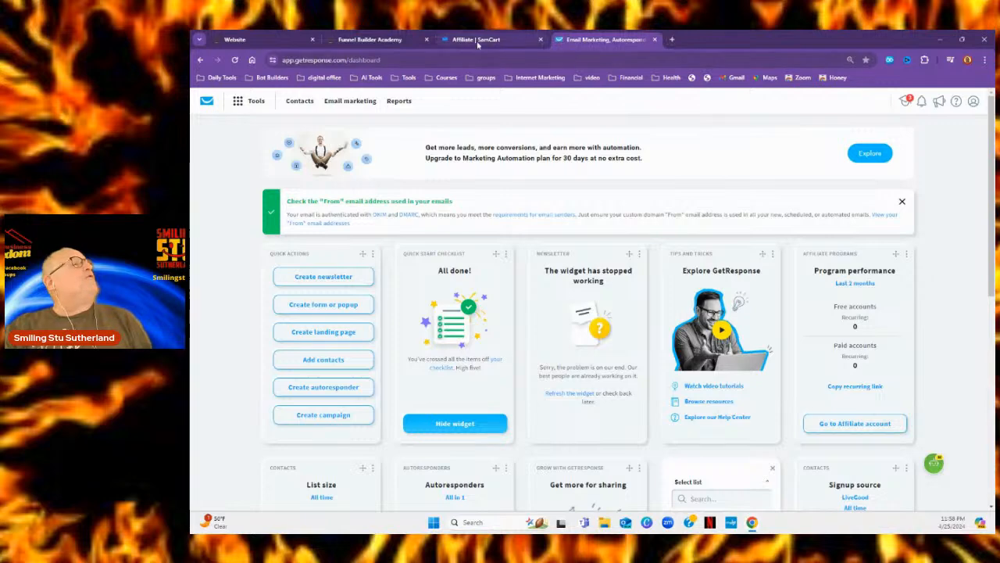
left_click(353, 41)
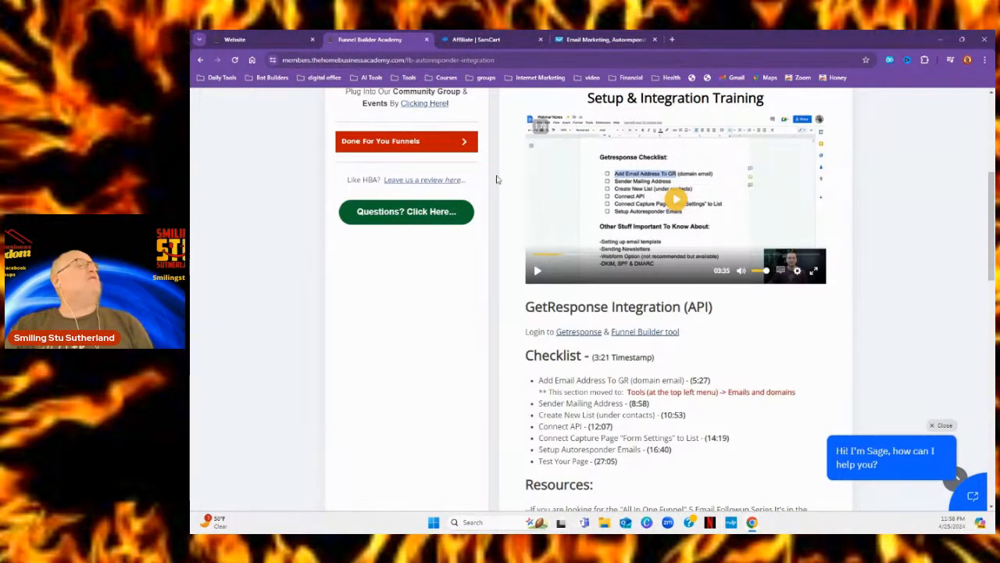
scroll(497, 180, "up", 5)
scroll(497, 180, "down", 6)
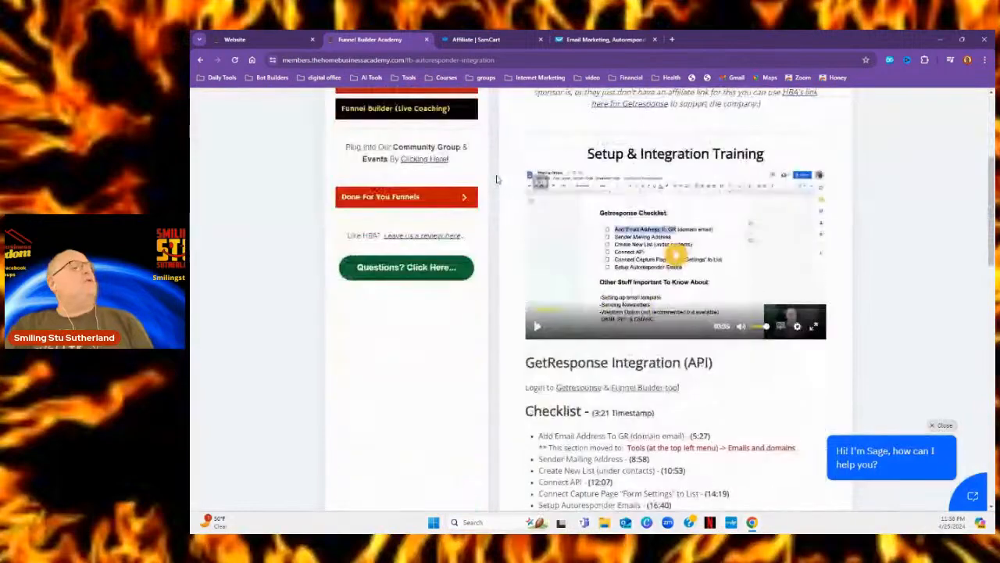
scroll(495, 179, "up", 1)
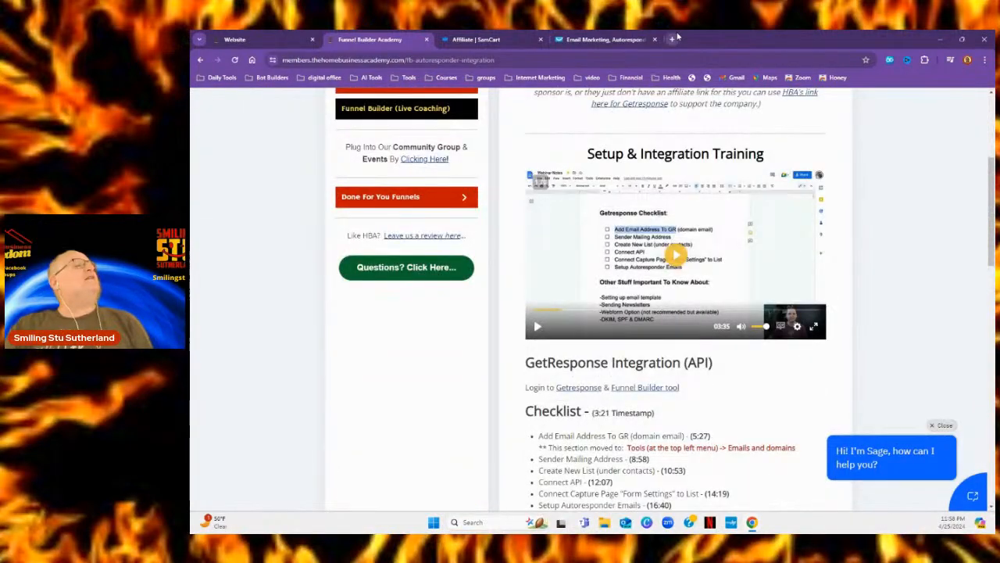
left_click(235, 39)
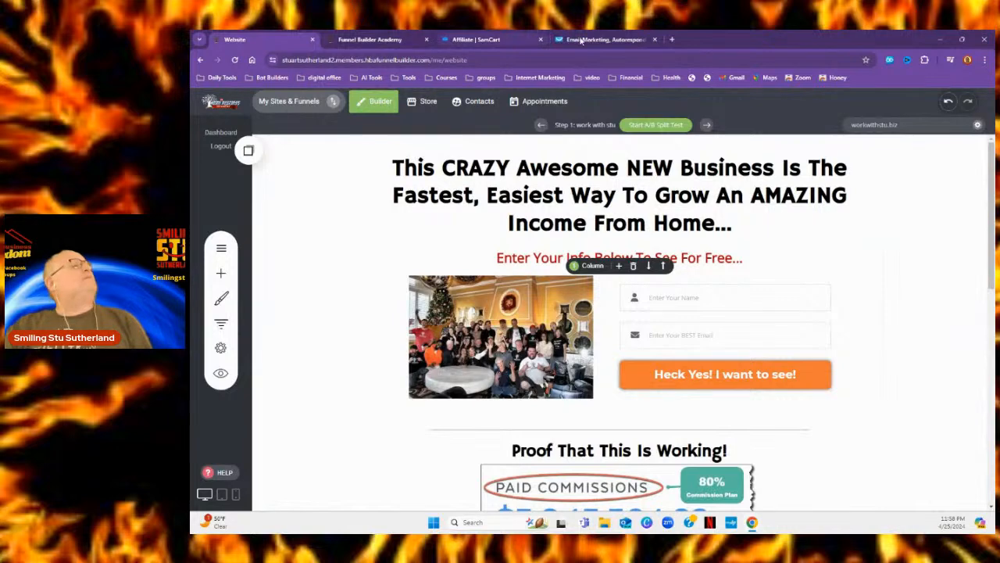
left_click(605, 39)
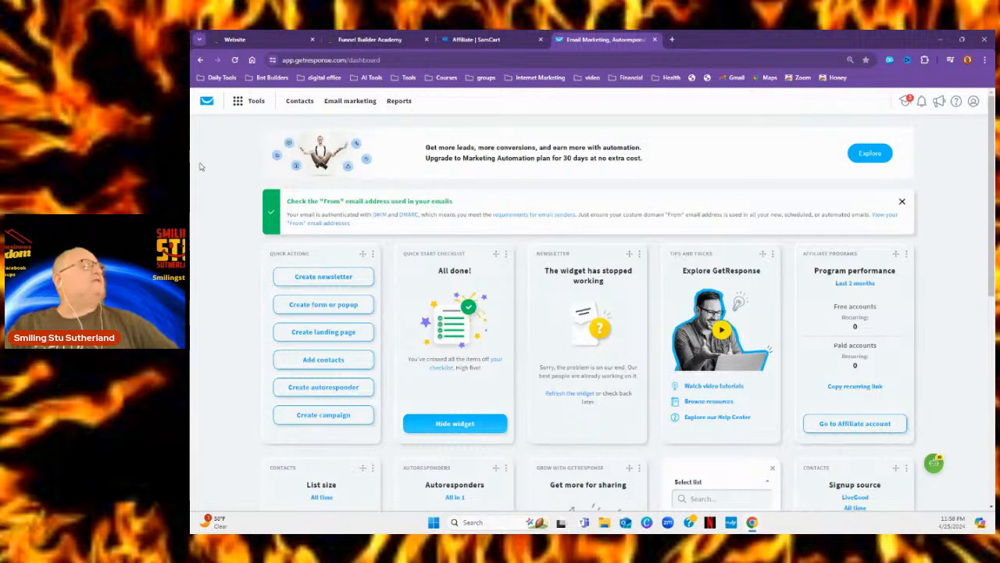
Set the DKIM-authenticated custom-domain email address as the default sender in the emails and domains settings
left_click(332, 103)
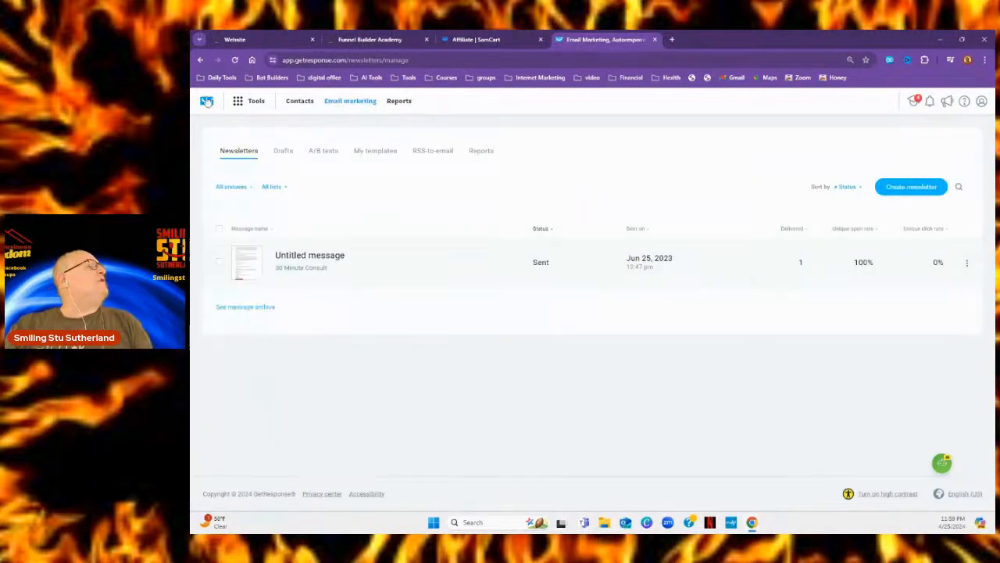
left_click(236, 102)
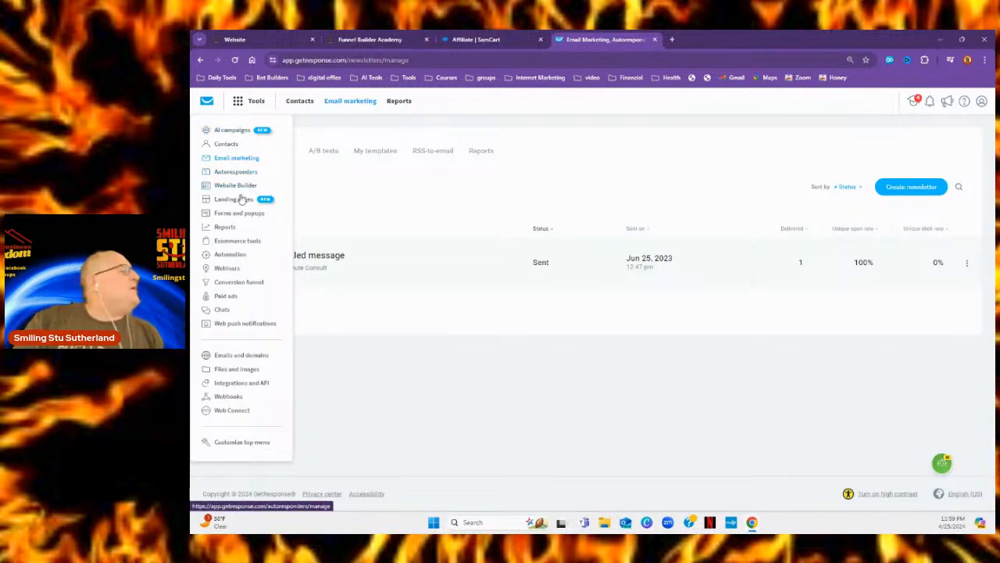
left_click(241, 356)
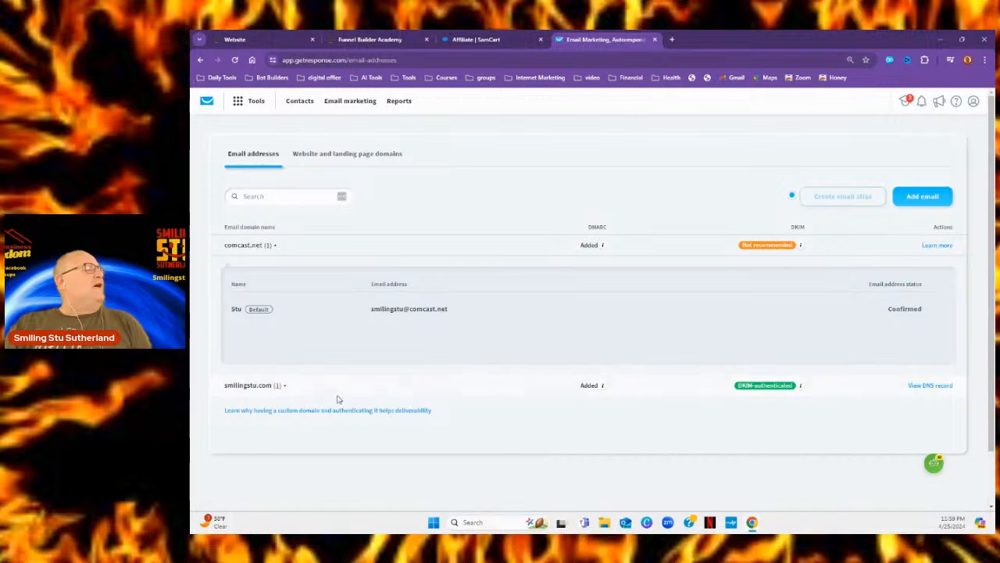
left_click(231, 386)
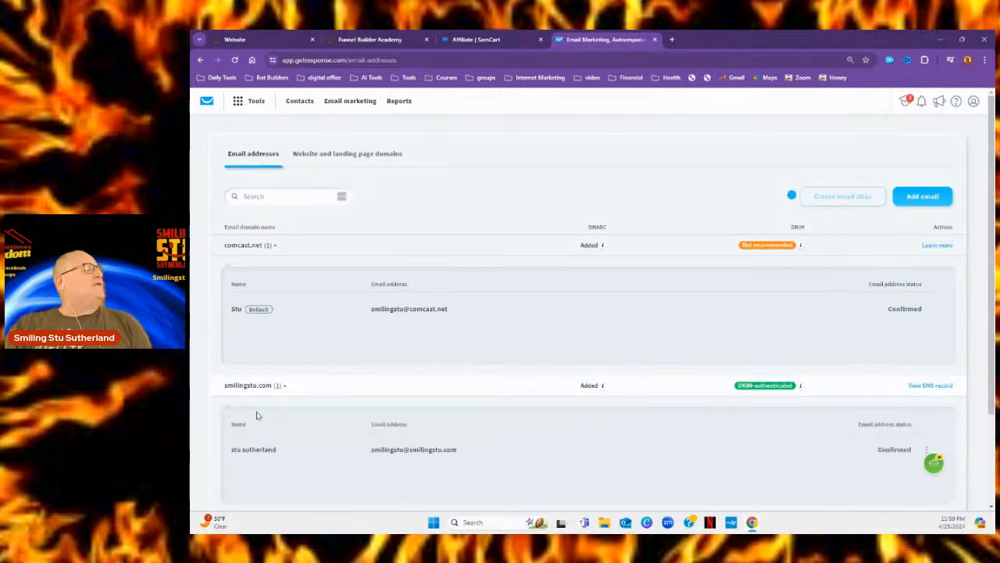
scroll(663, 479, "down", 2)
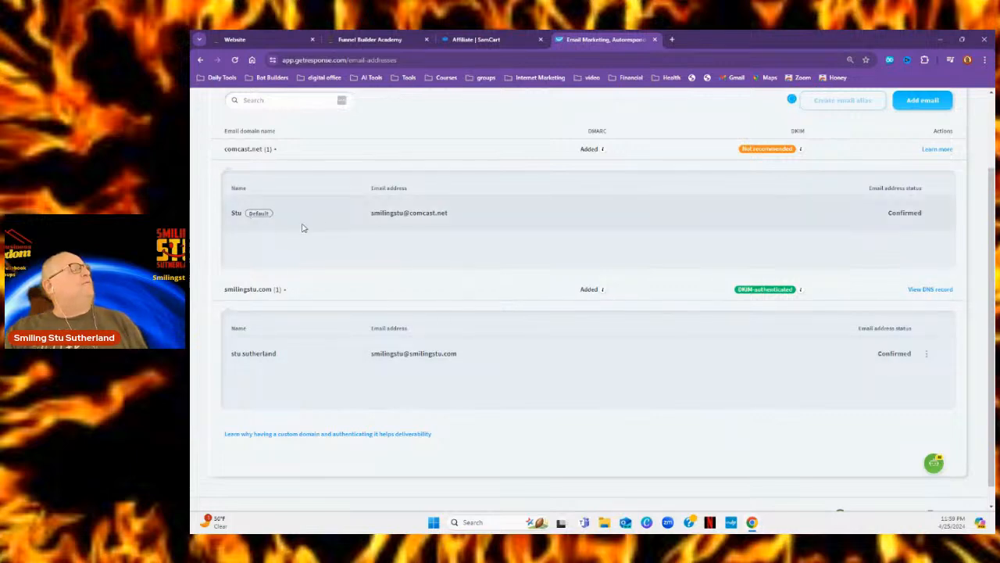
left_click(926, 354)
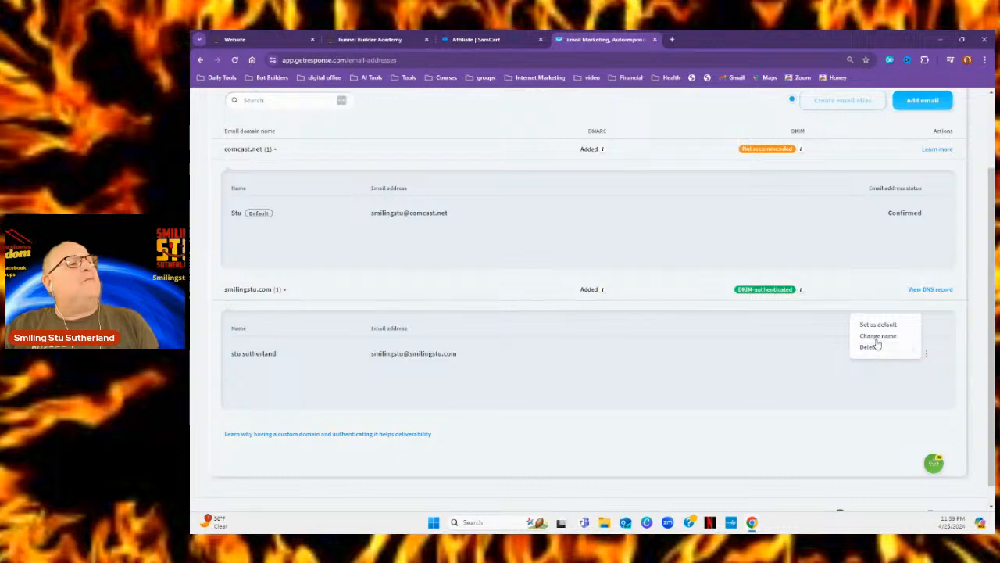
left_click(876, 325)
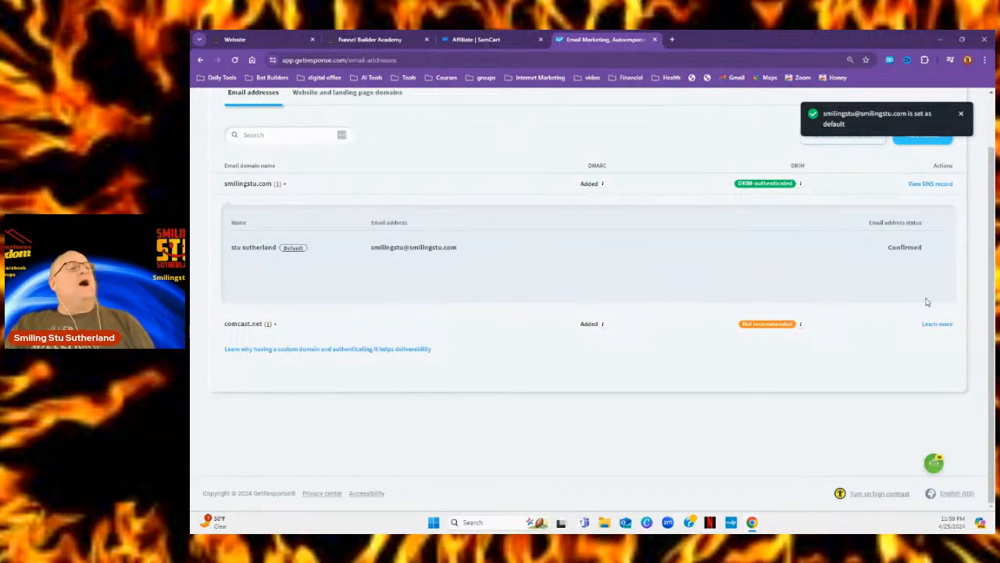
View the form for adding a custom email address and close it without adding one
scroll(793, 259, "up", 2)
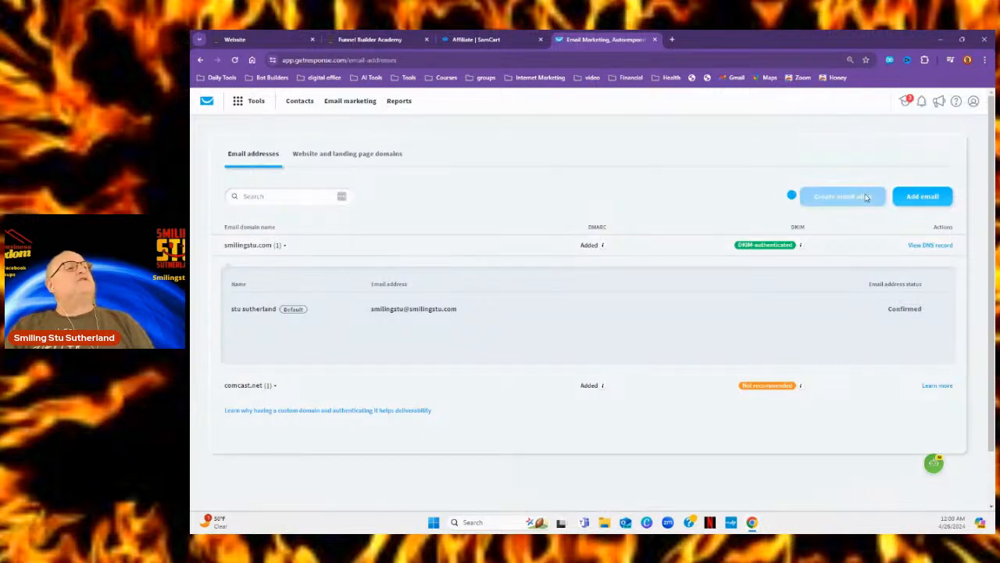
left_click(922, 197)
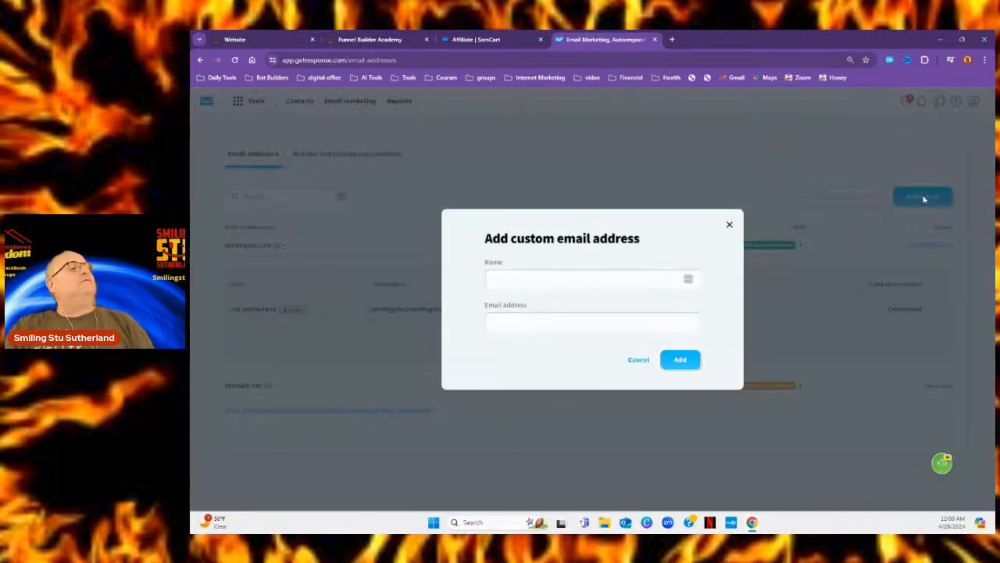
left_click(637, 363)
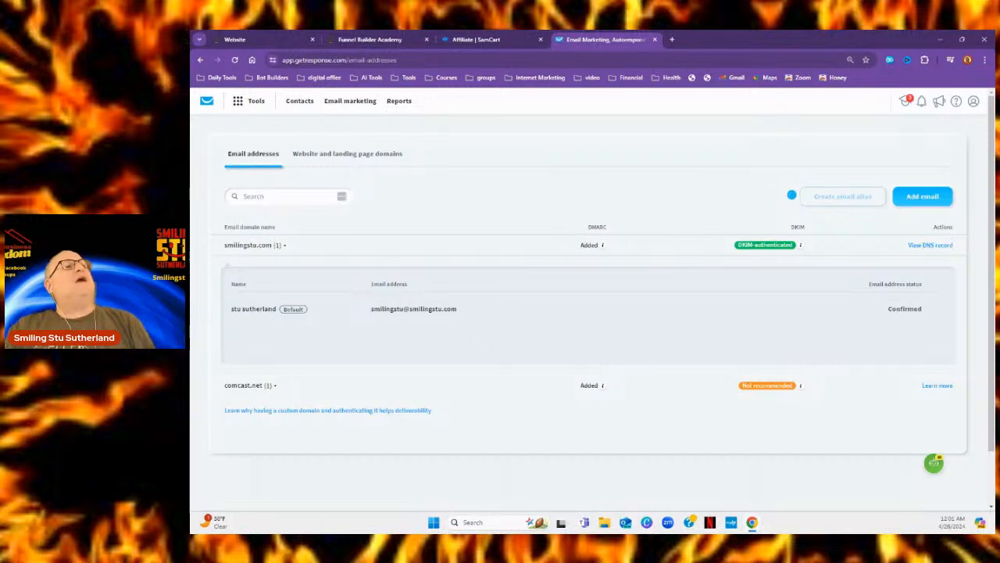
Check the mailing address and time zone in the account details and save them
left_click(972, 102)
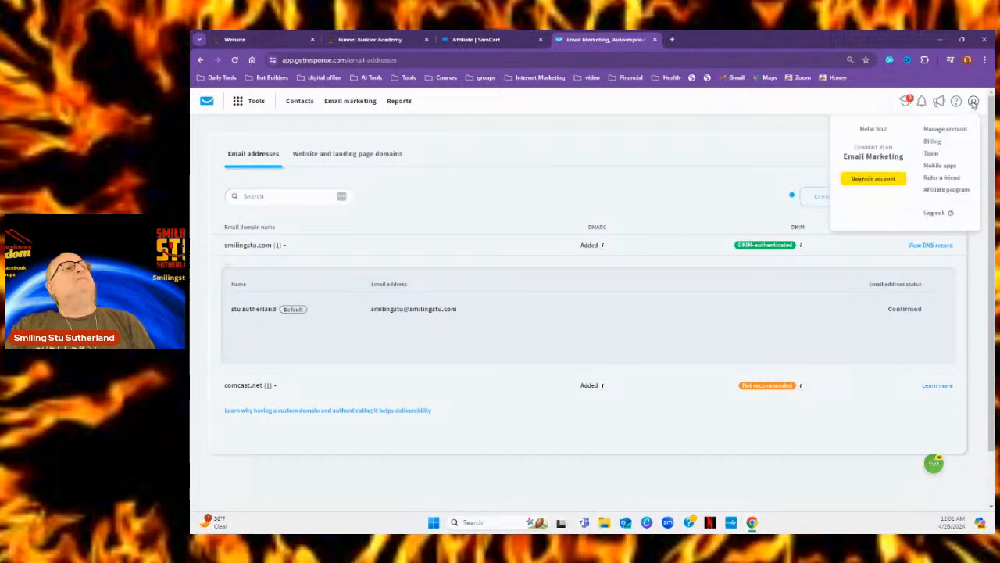
left_click(937, 131)
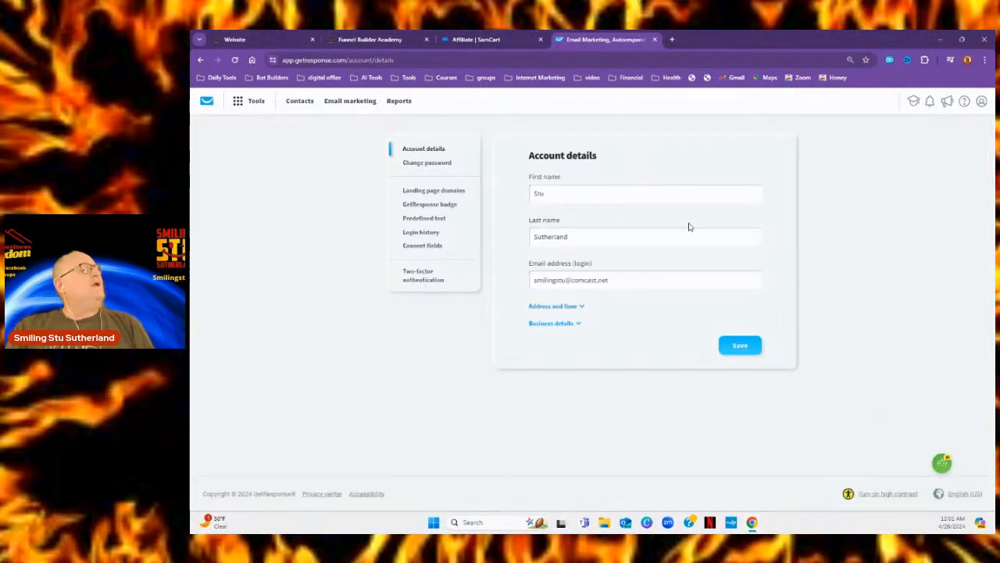
left_click(547, 307)
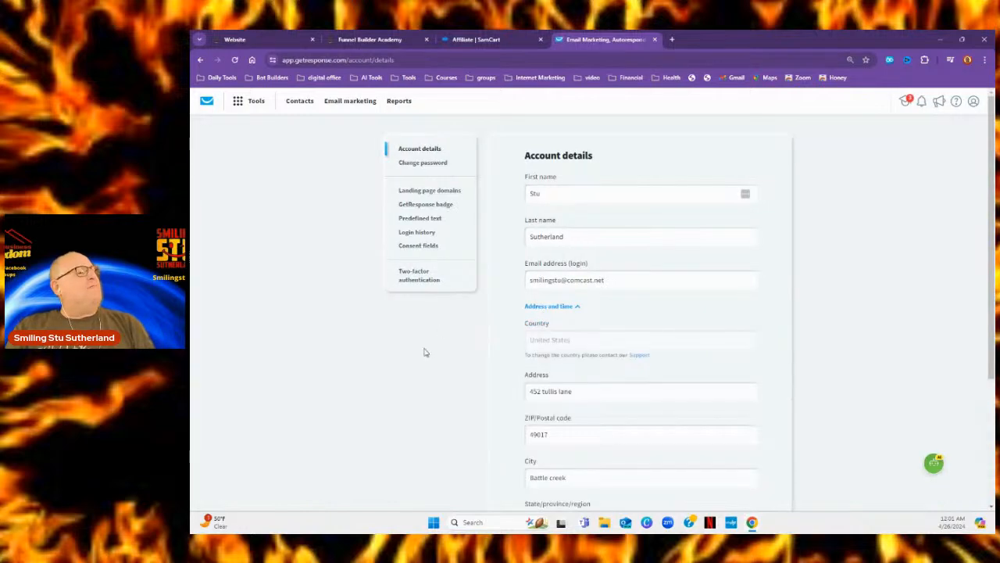
scroll(550, 363, "down", 1)
scroll(550, 363, "down", 3)
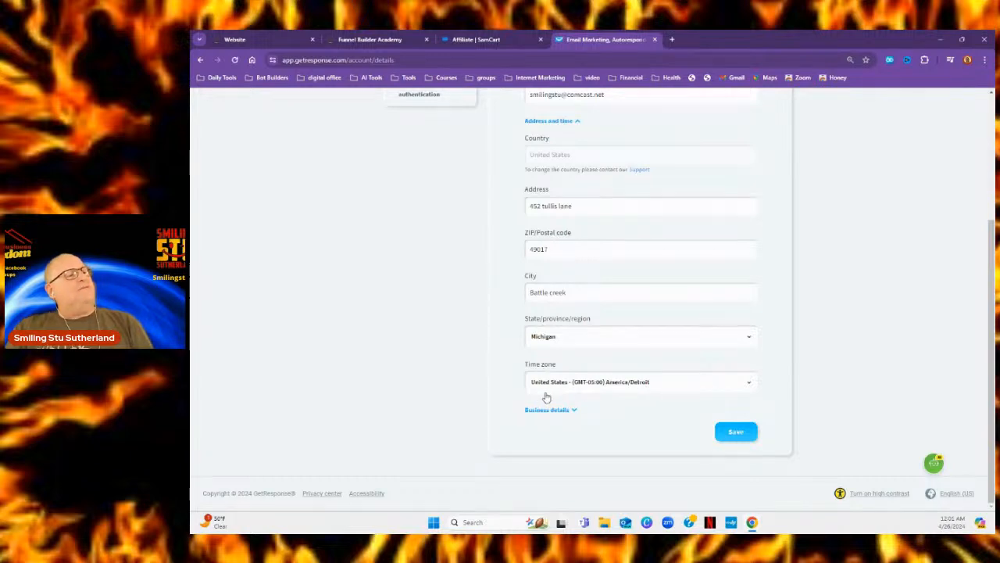
left_click(735, 434)
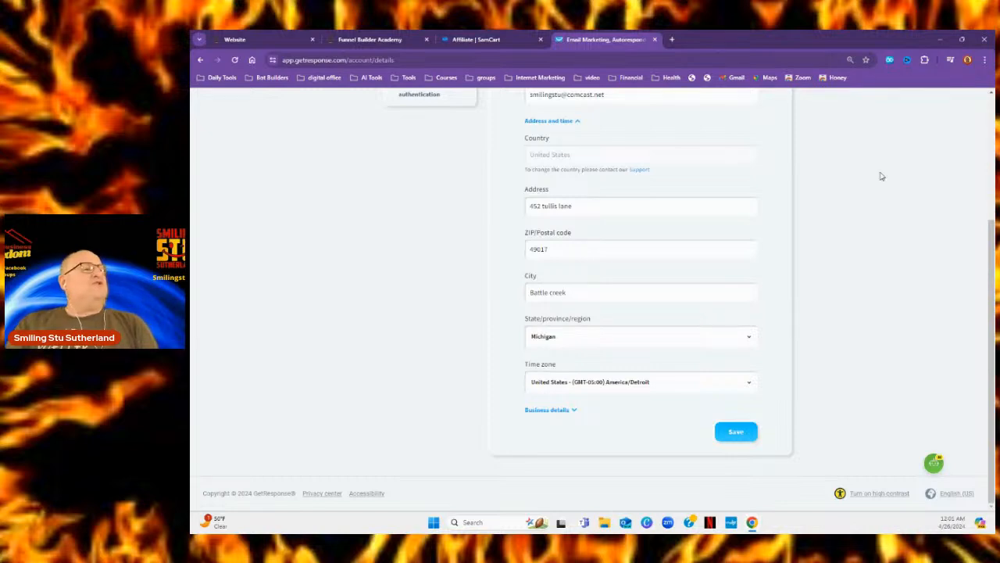
Examine the existing contact lists in the account
scroll(850, 389, "up", 3)
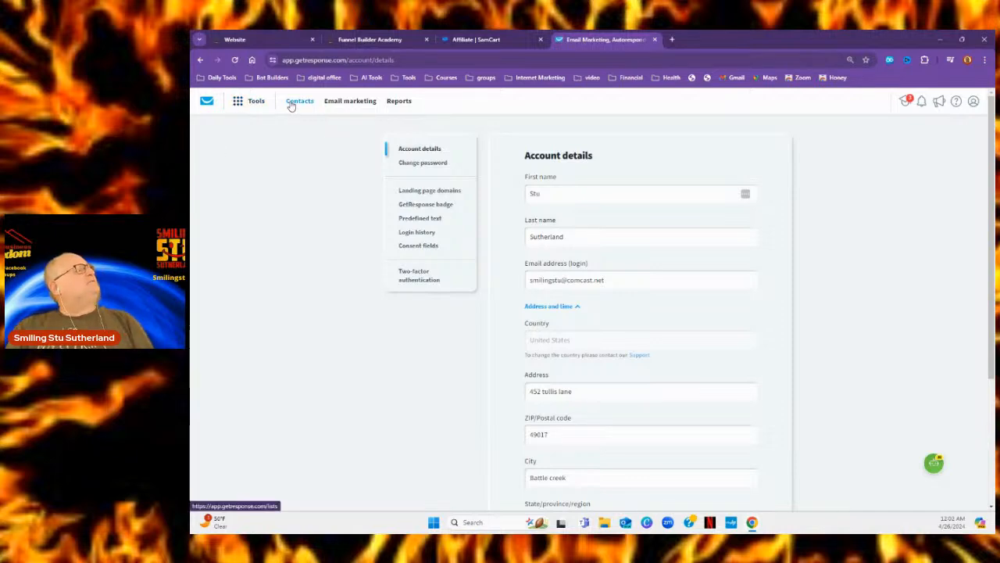
left_click(237, 105)
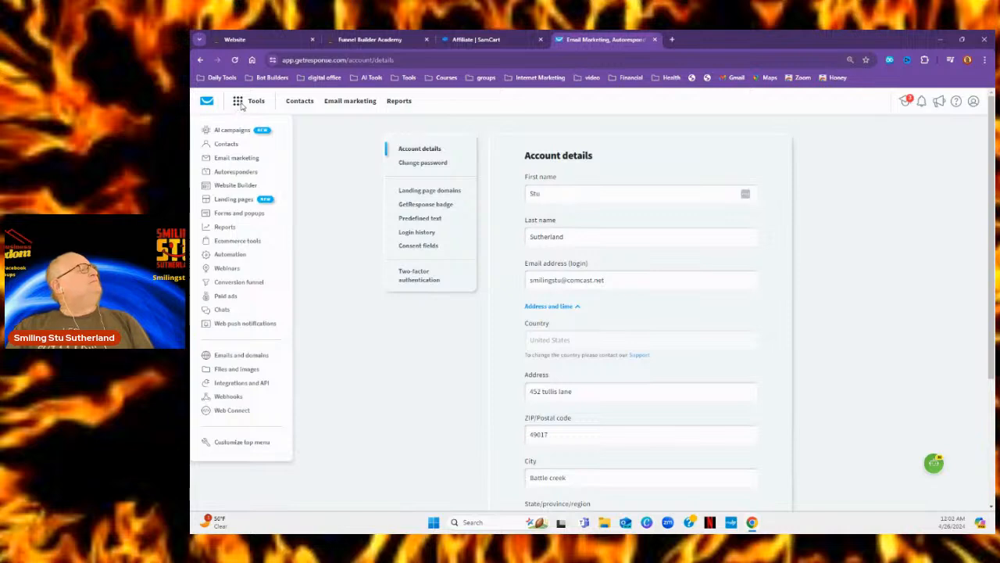
left_click(233, 160)
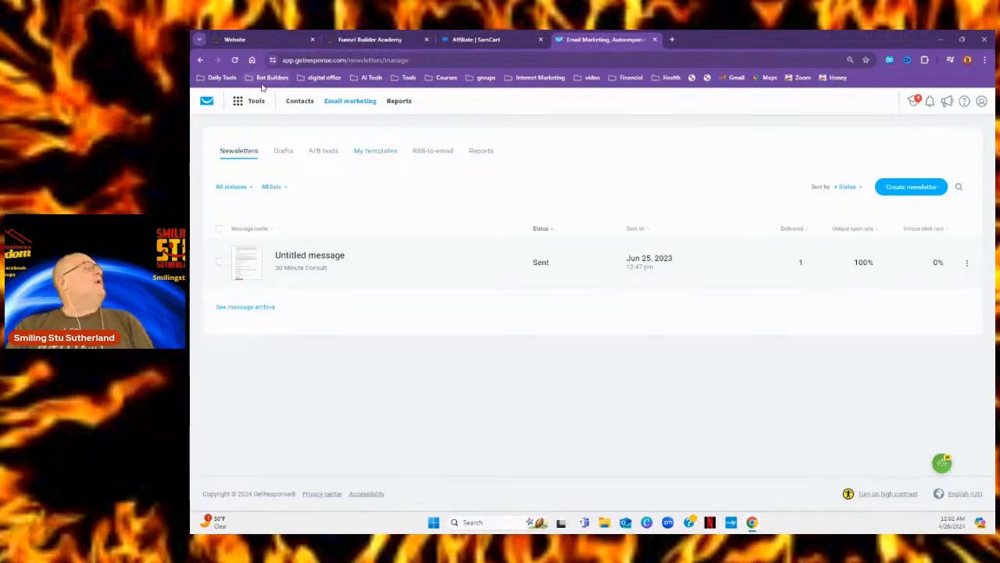
left_click(298, 105)
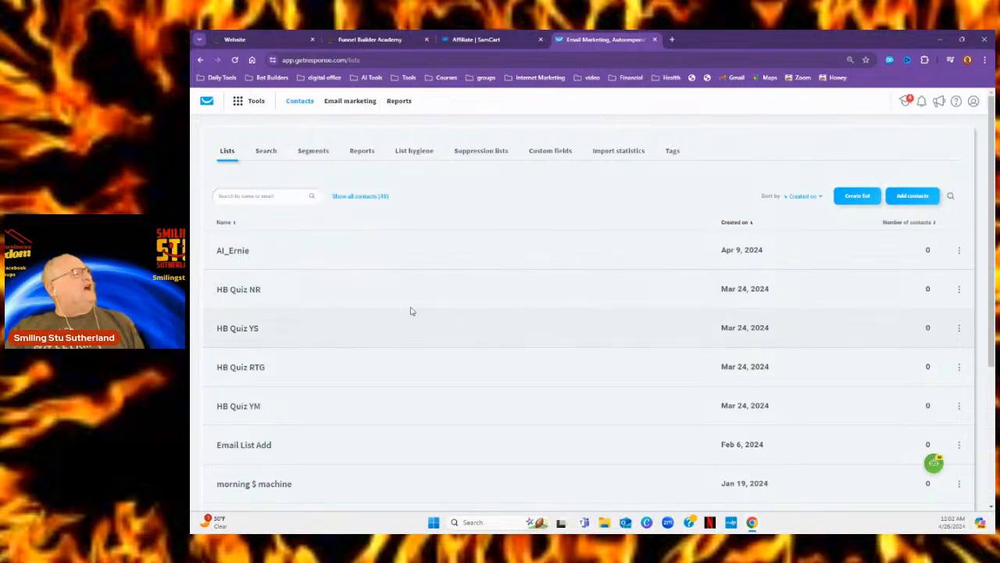
scroll(411, 311, "down", 5)
scroll(412, 311, "up", 3)
scroll(411, 310, "down", 1)
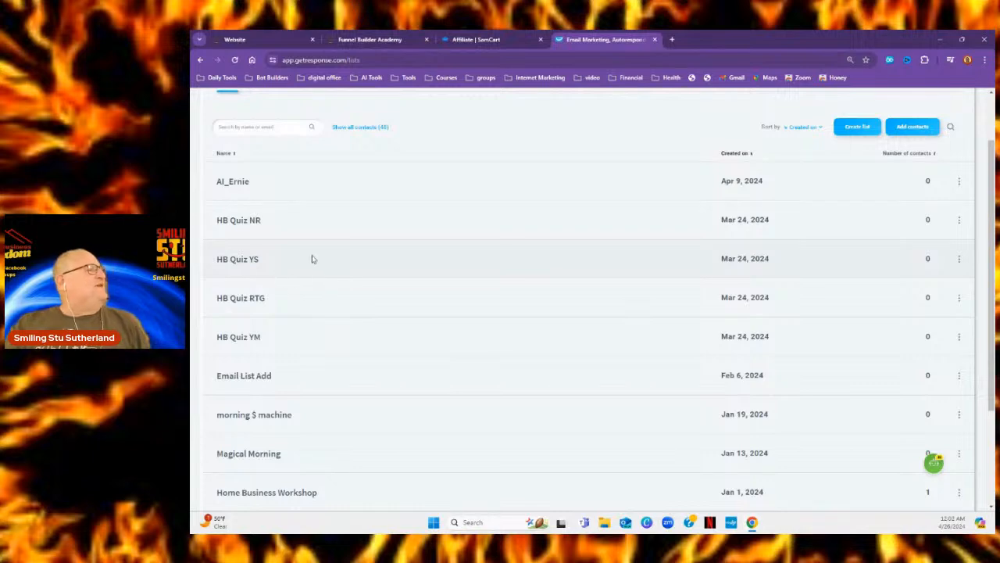
scroll(405, 257, "down", 2)
scroll(405, 257, "down", 1)
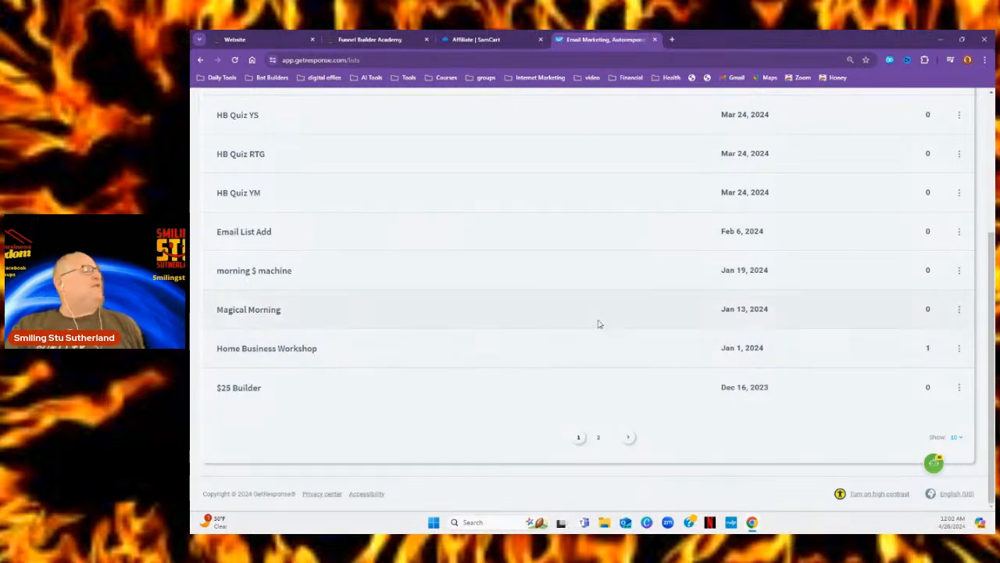
scroll(663, 299, "up", 3)
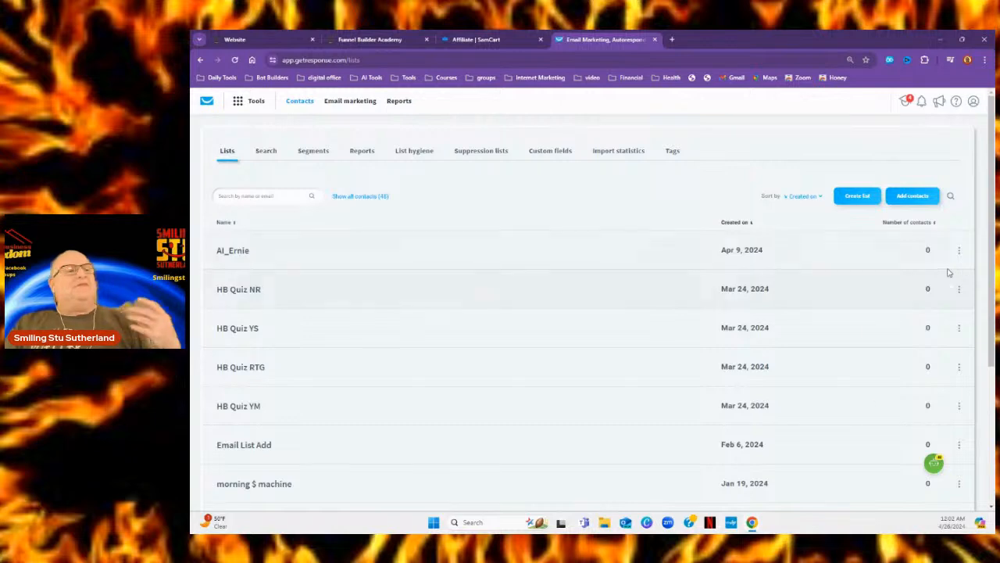
Create a new contact list named "test"
left_click(853, 199)
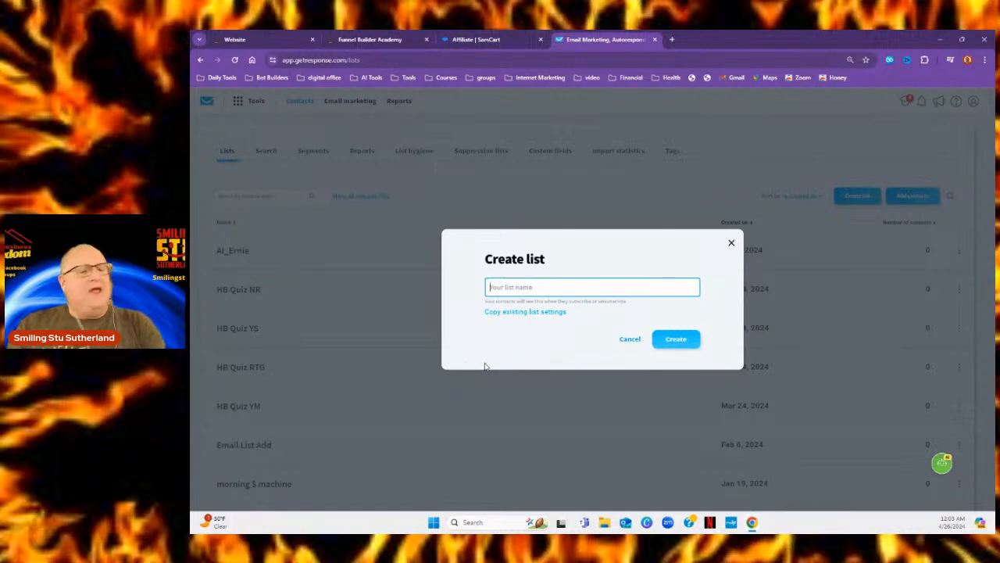
type("tes")
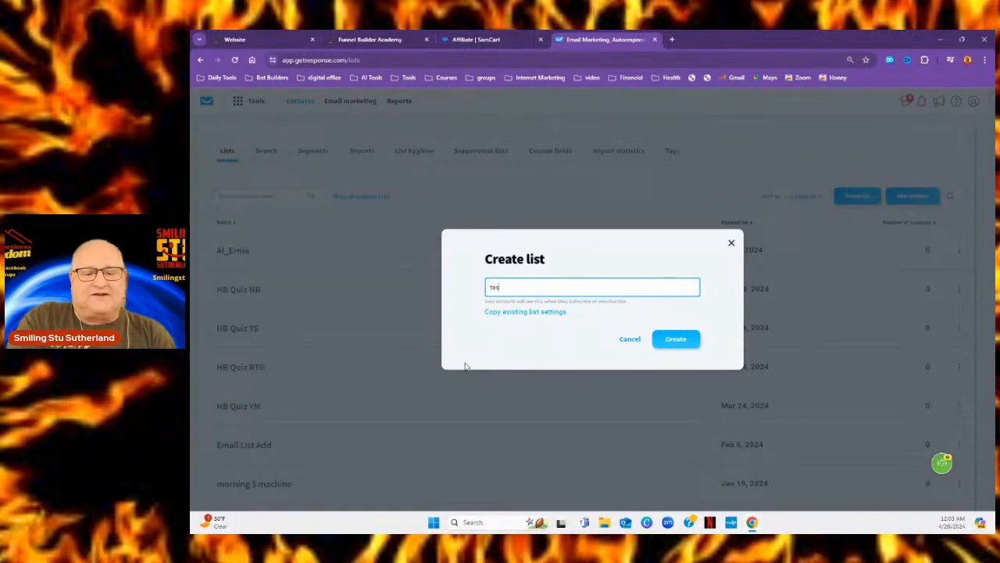
key("Return")
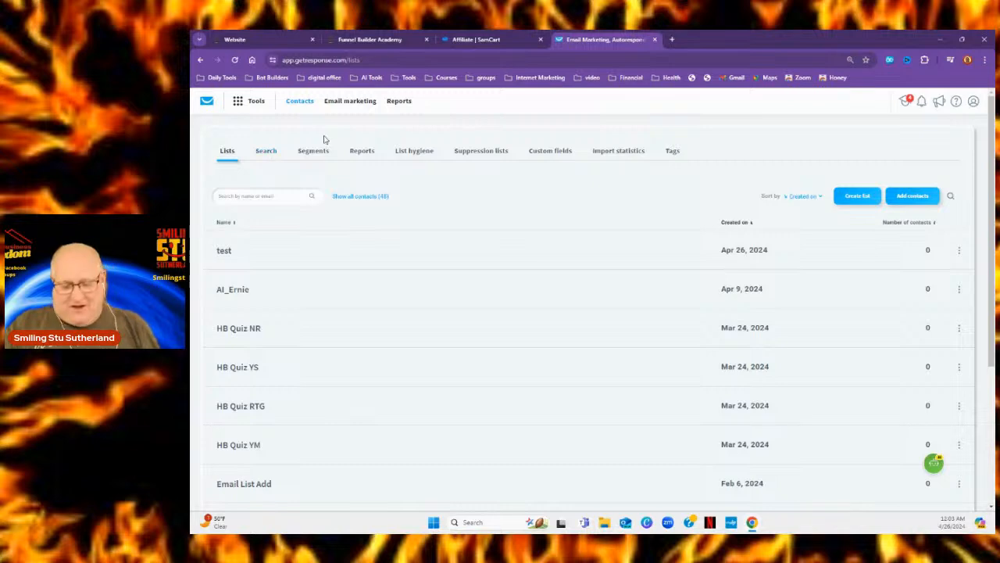
Generate a GetResponse API key named "workwithstu" in the integrations and API section and copy it
left_click(237, 100)
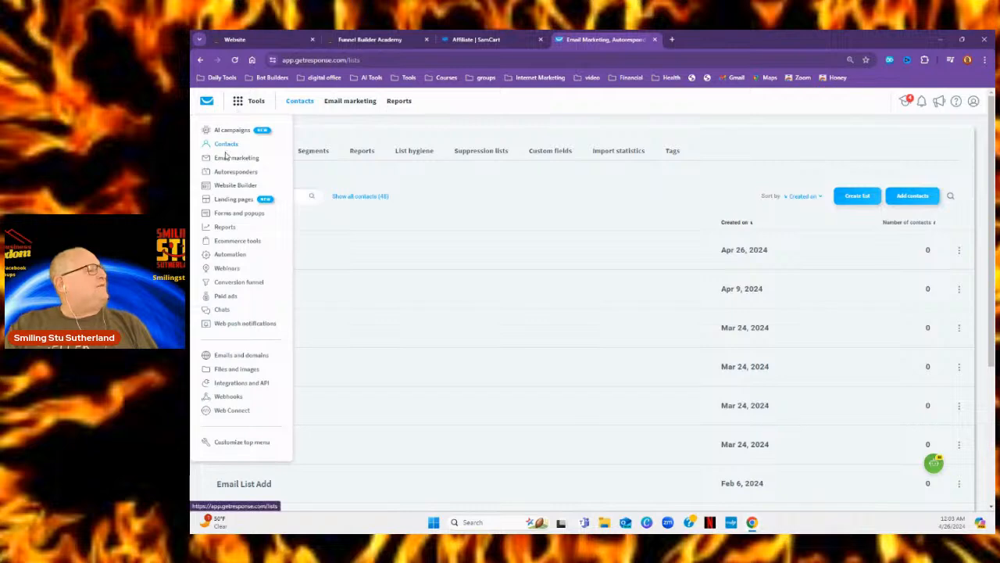
left_click(221, 385)
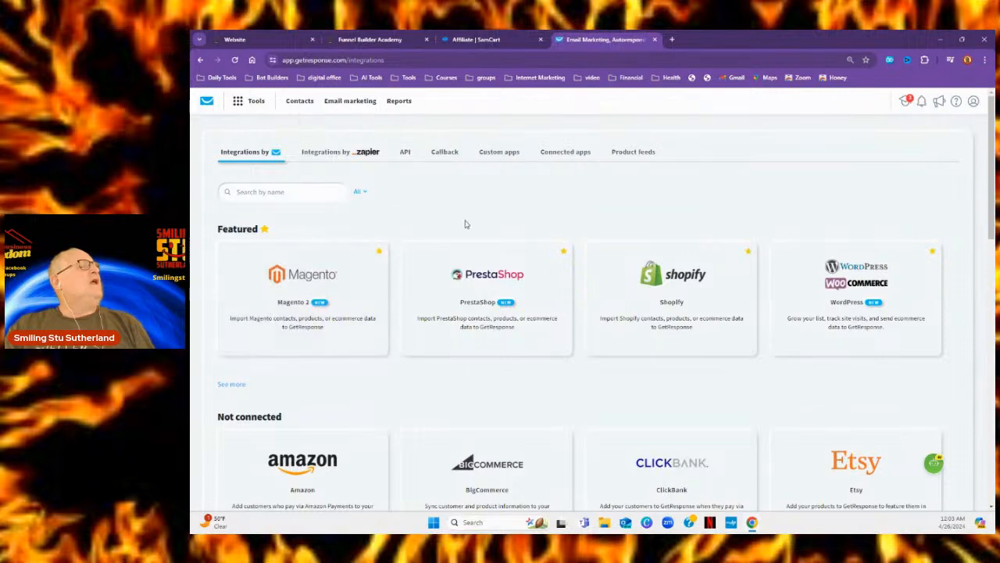
left_click(405, 154)
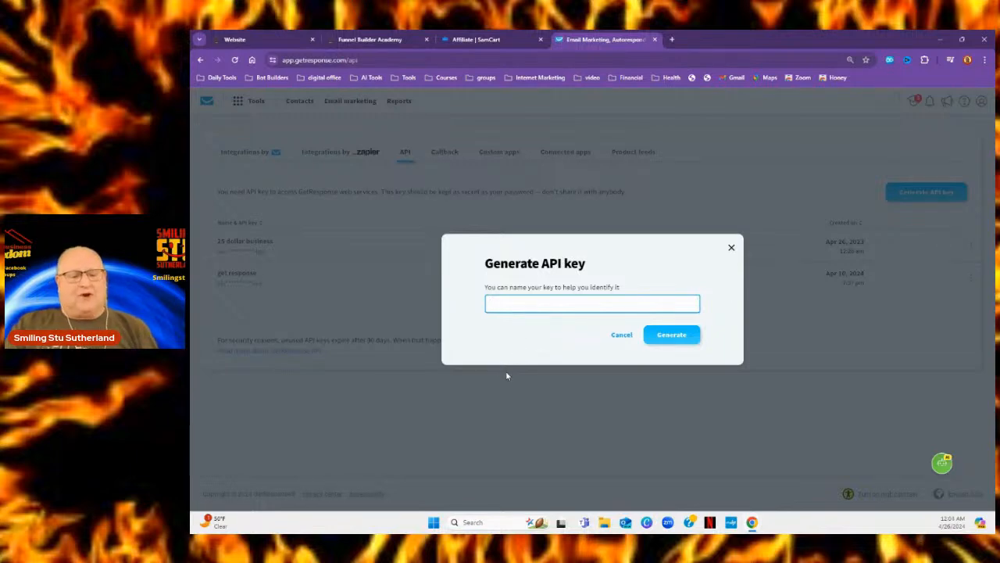
type("work")
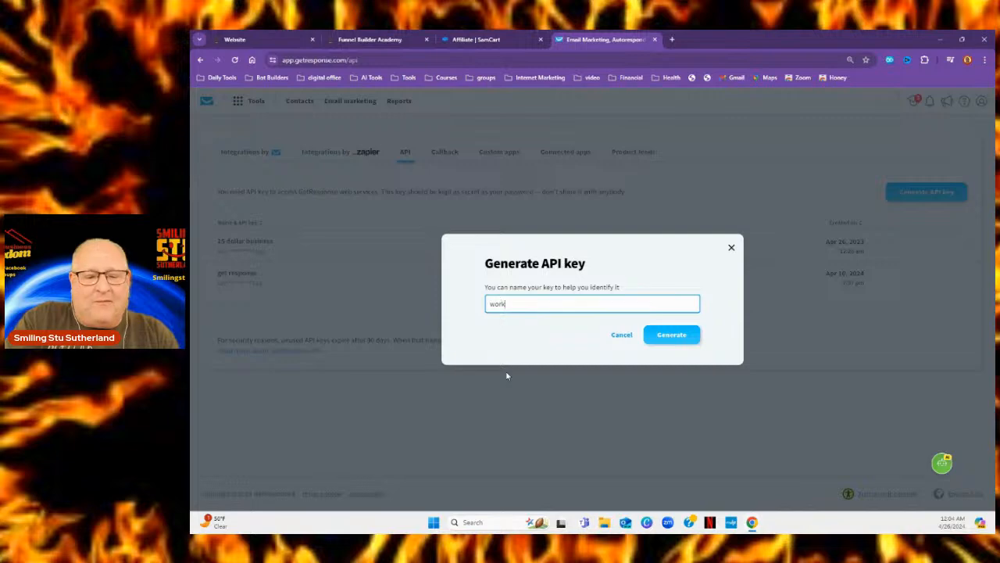
type("withstu")
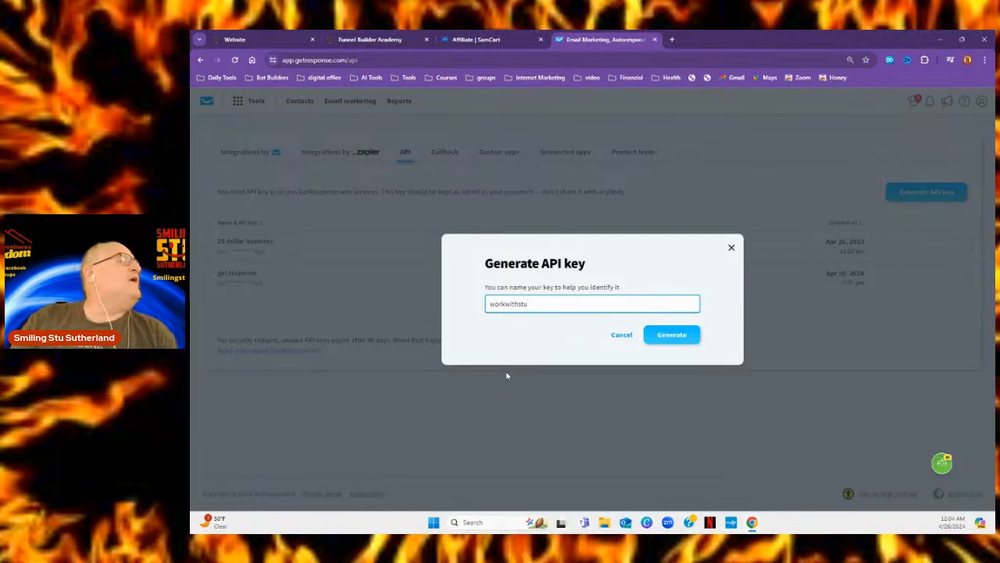
left_click(673, 337)
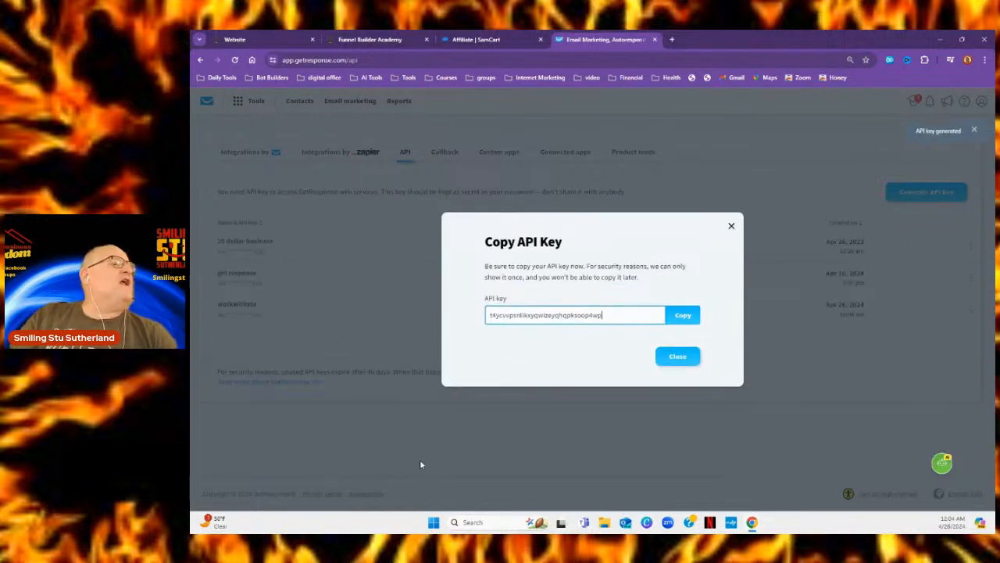
left_click(683, 317)
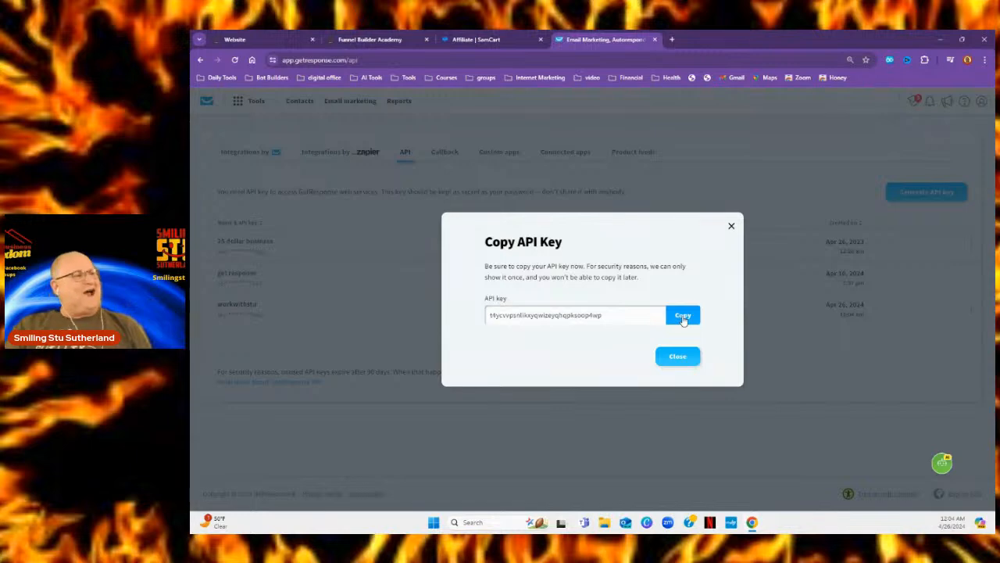
Switch to the Funnel Builder website and open the Applications section of the funnel settings
left_click(256, 39)
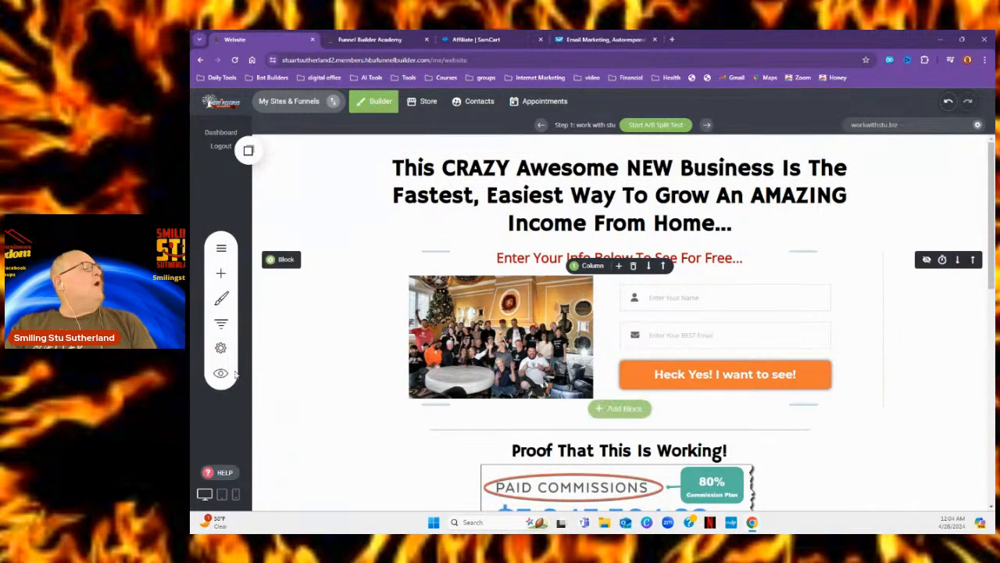
left_click(221, 351)
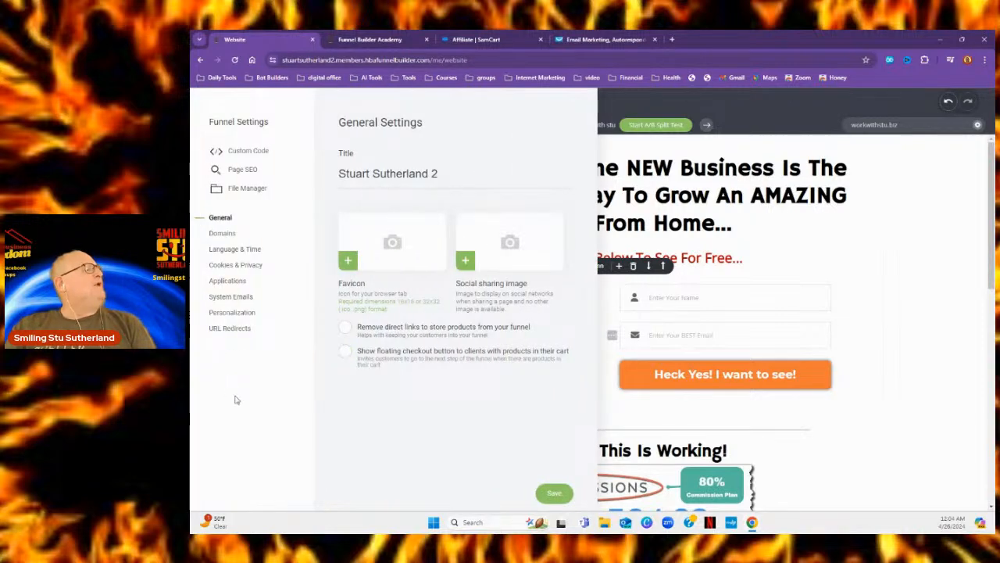
left_click(225, 281)
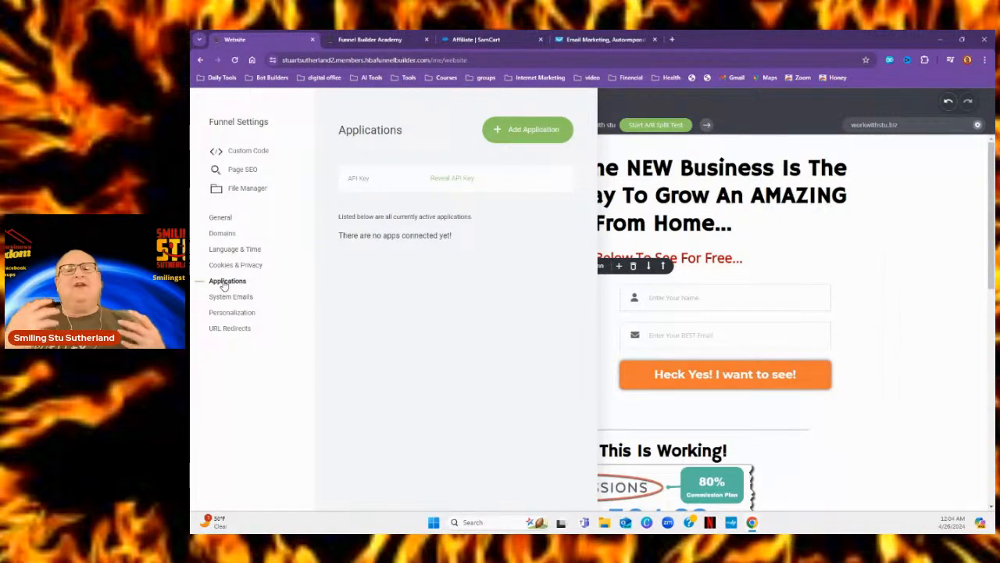
left_click(443, 182)
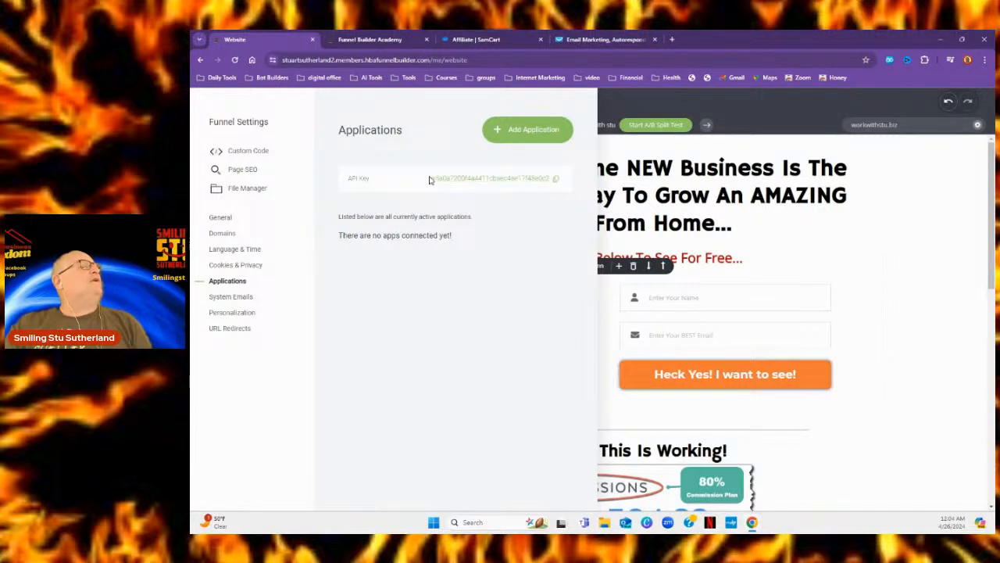
left_click_drag(429, 181, 554, 185)
right_click(552, 183)
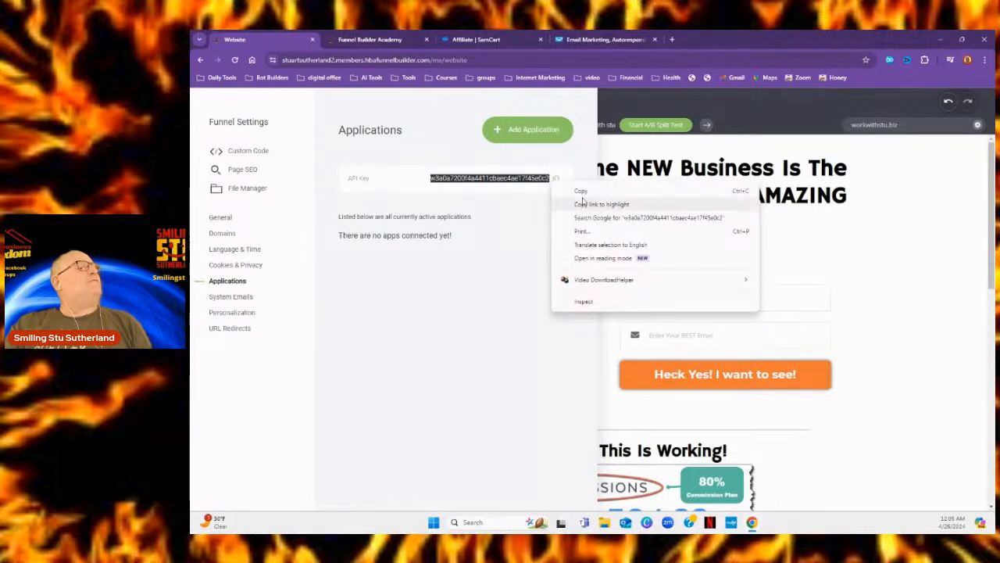
left_click(512, 238)
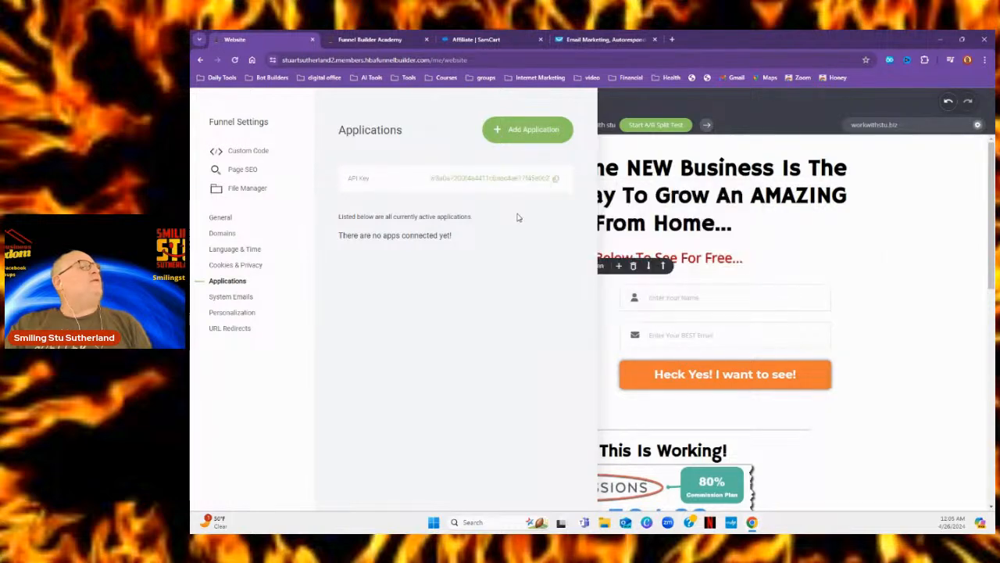
Connect the GetResponse application with the copied GetResponse API key, save and verify it, and close the funnel settings
left_click(529, 131)
scroll(553, 270, "down", 2)
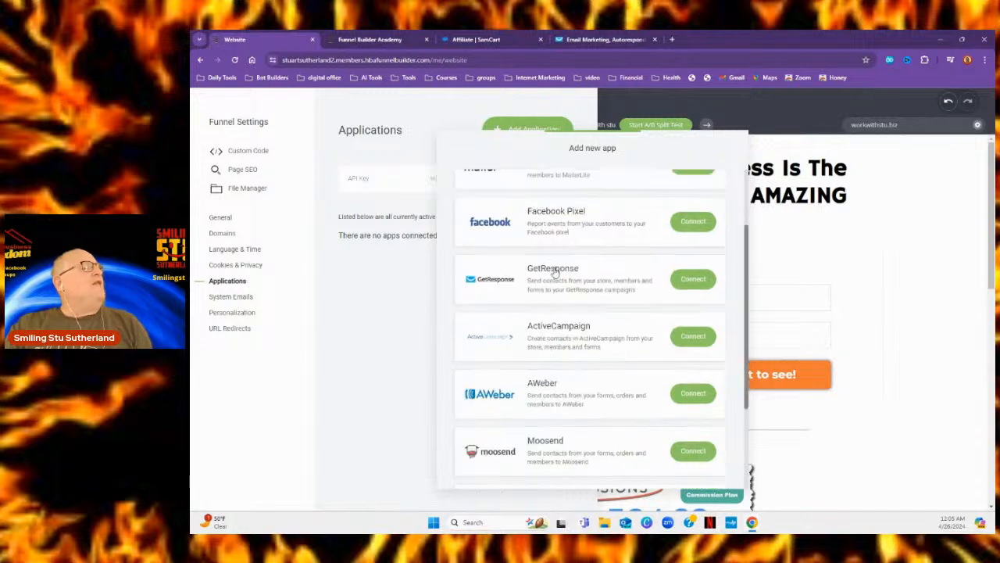
left_click(690, 281)
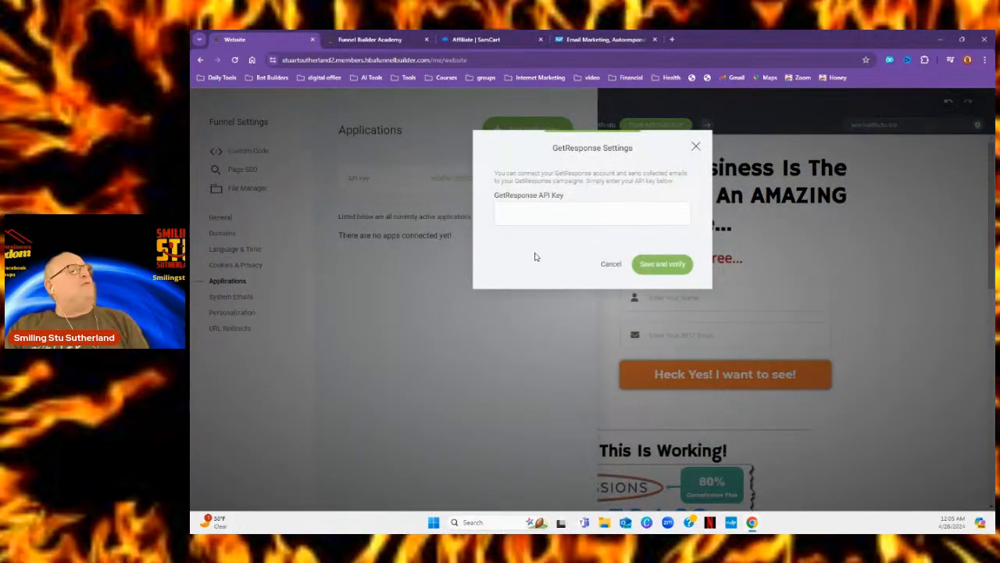
left_click(506, 218)
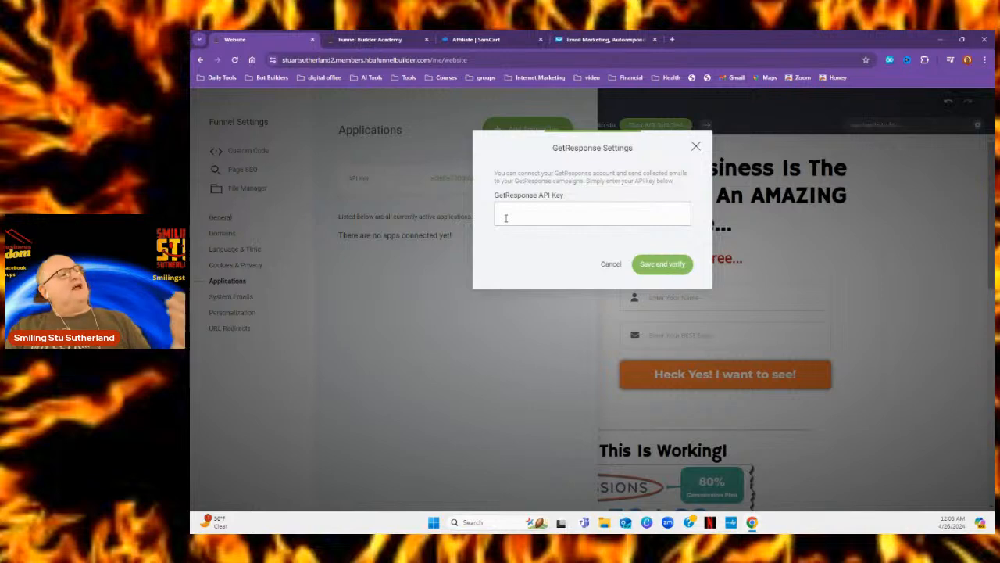
right_click(506, 218)
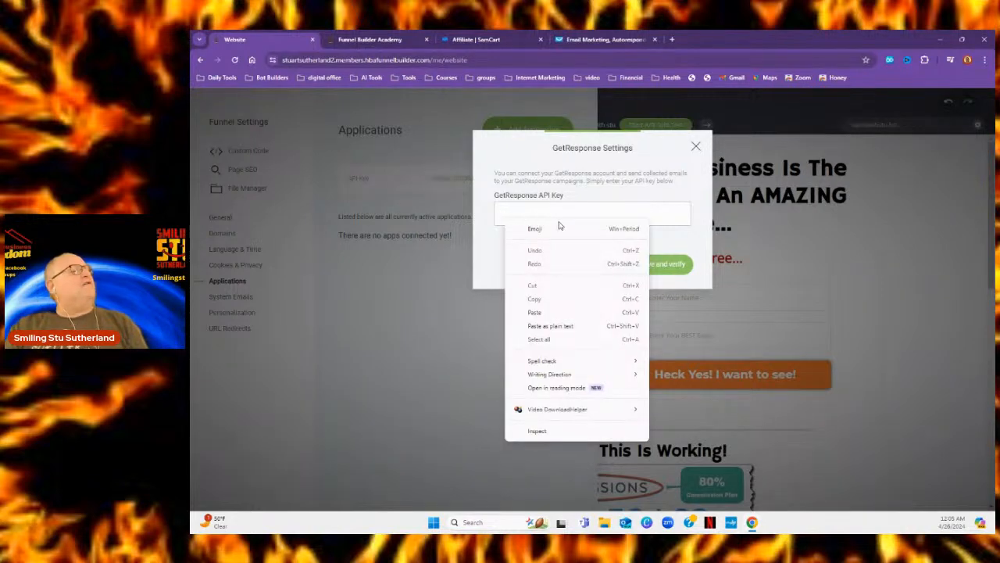
left_click(535, 312)
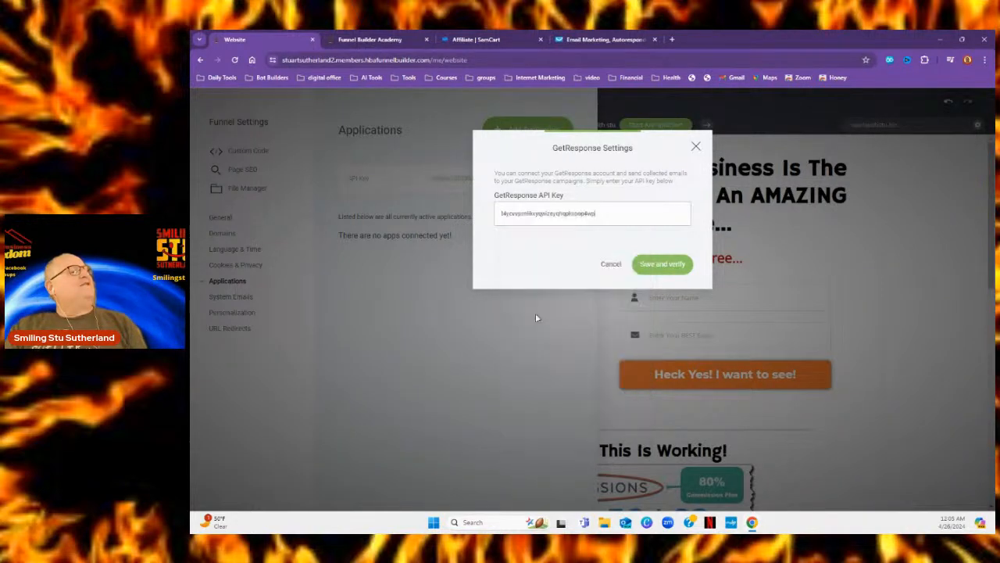
left_click(662, 265)
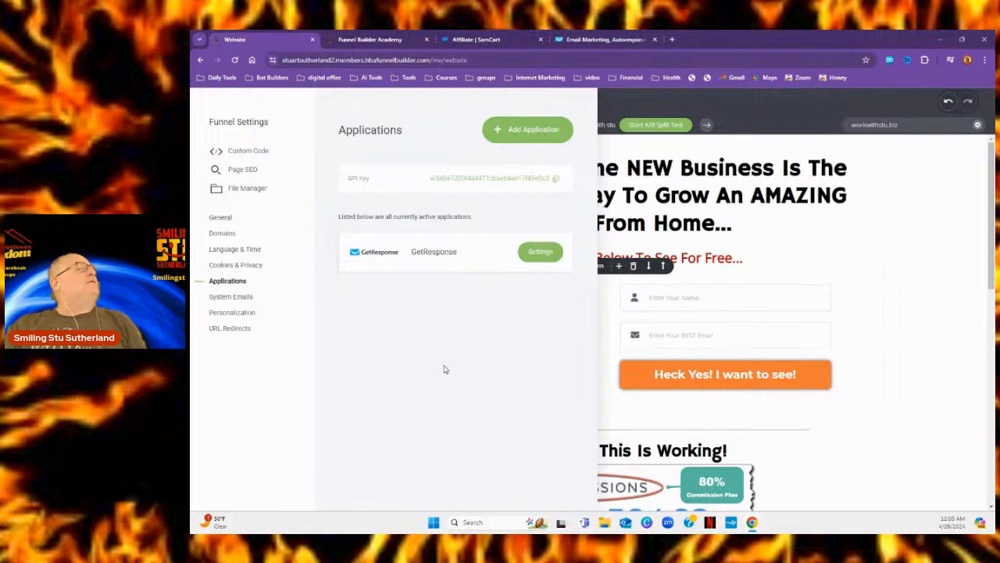
left_click(538, 253)
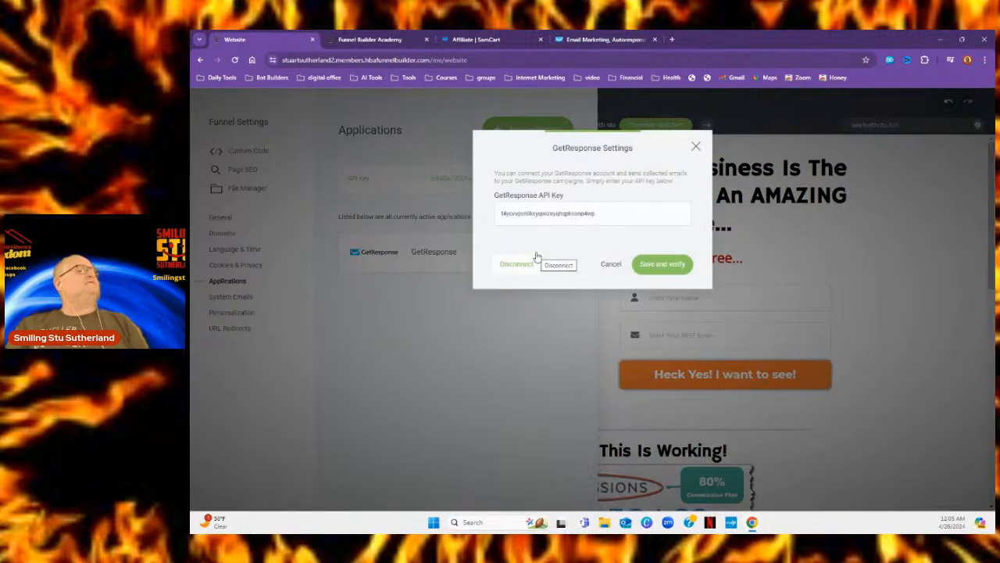
left_click(658, 266)
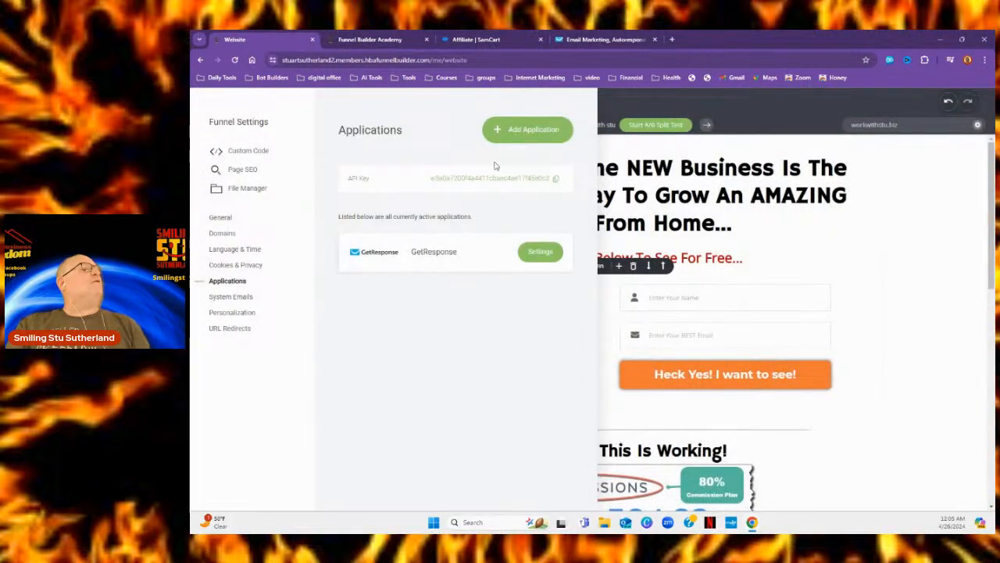
left_click(755, 230)
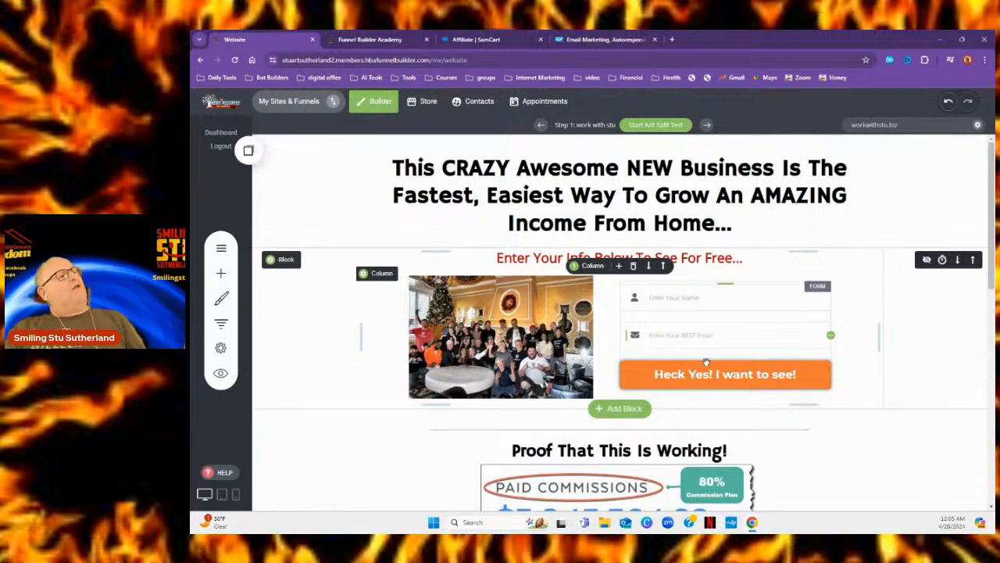
In the capture form's GetResponse settings, select the "test" and "All in 1" lists to receive submitted emails and confirm
left_click(677, 336)
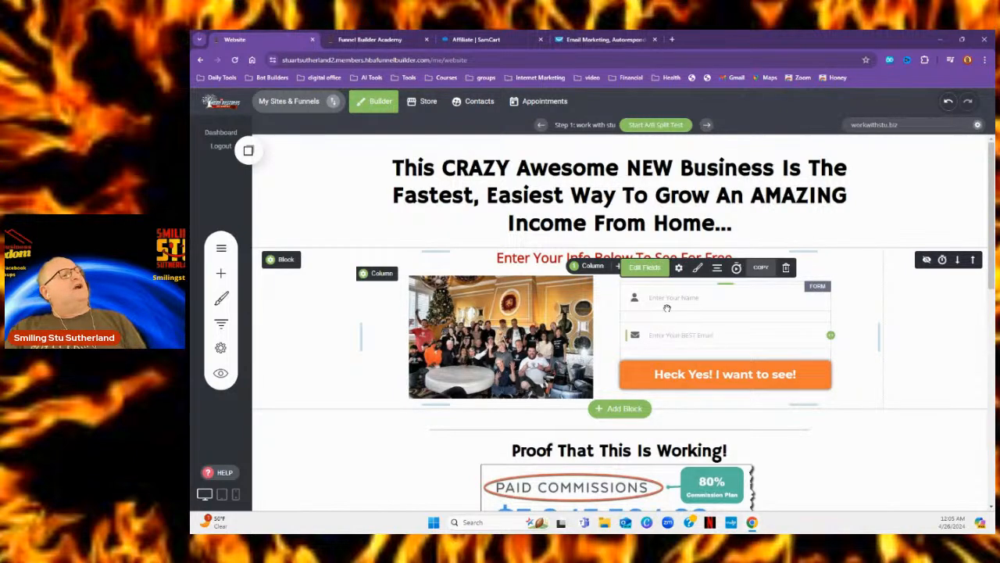
left_click(679, 268)
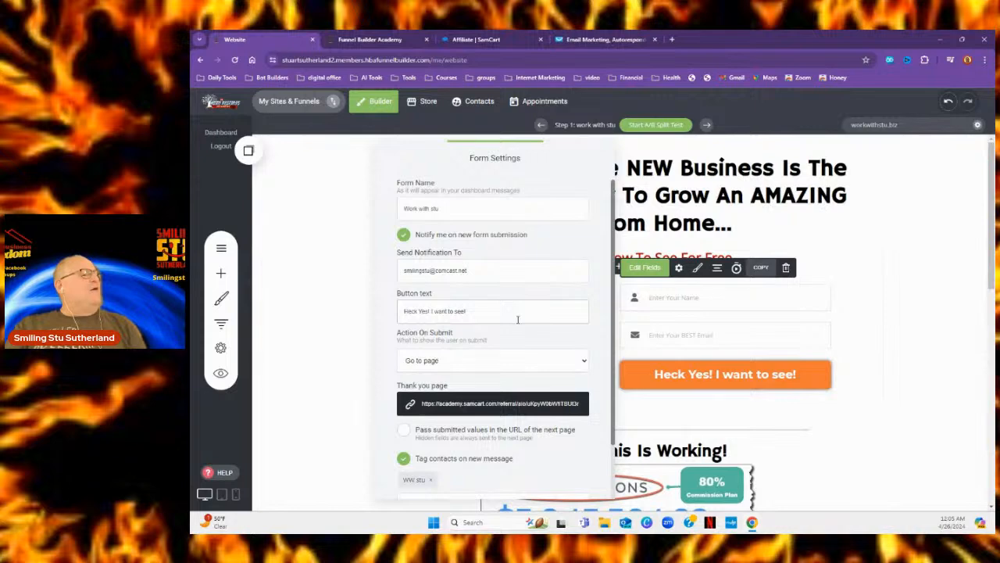
scroll(517, 319, "down", 2)
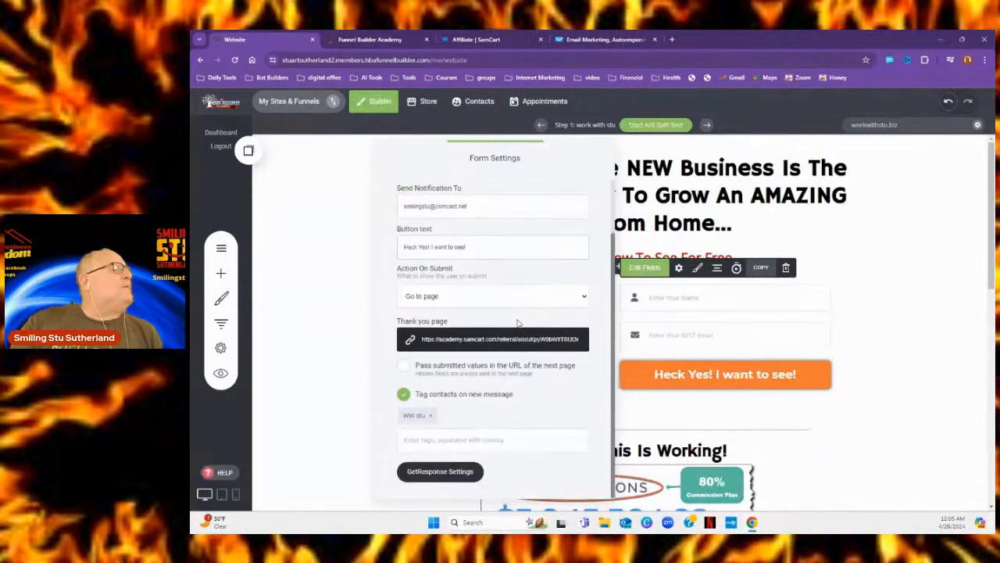
left_click(451, 473)
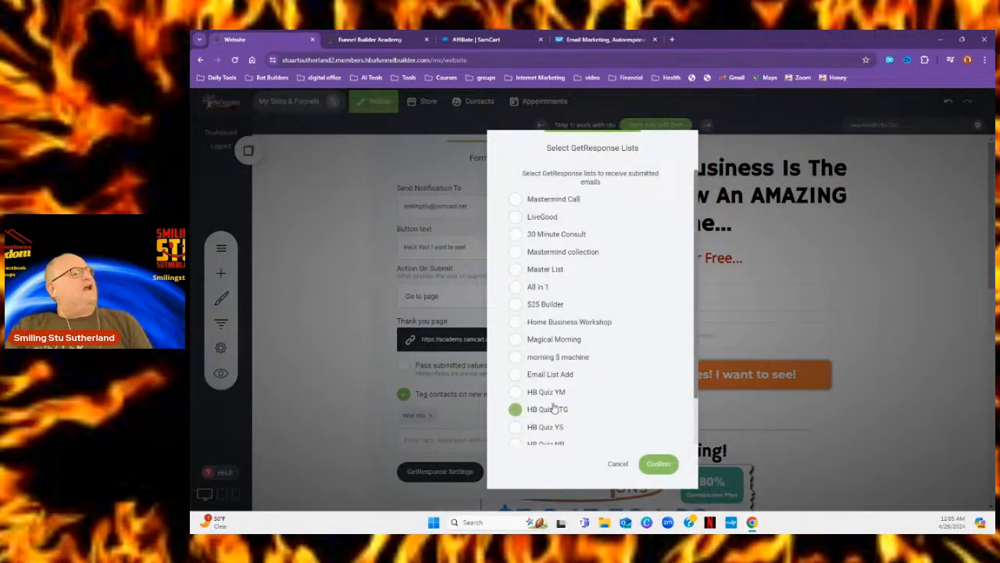
scroll(520, 408, "down", 2)
left_click(515, 424)
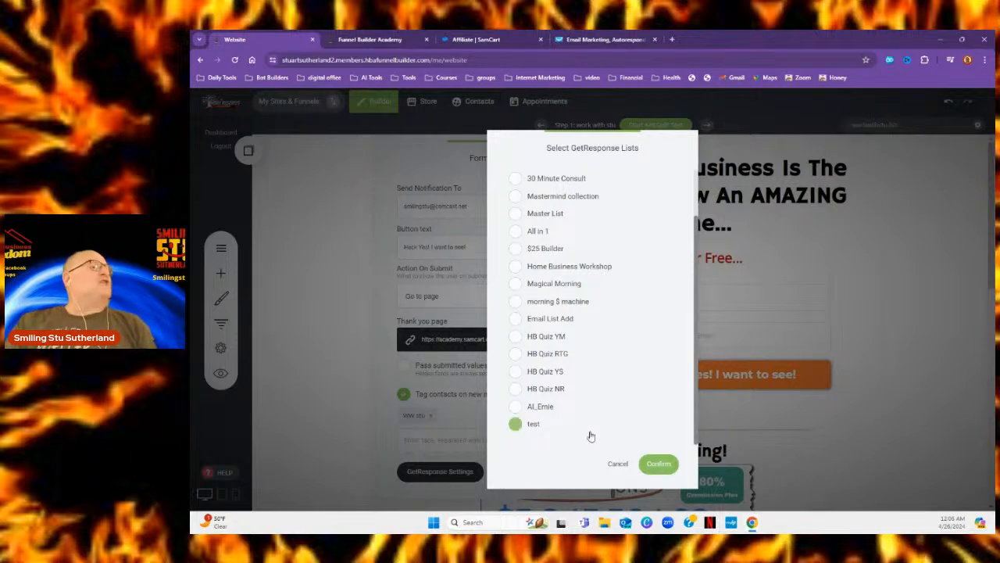
scroll(591, 417, "up", 2)
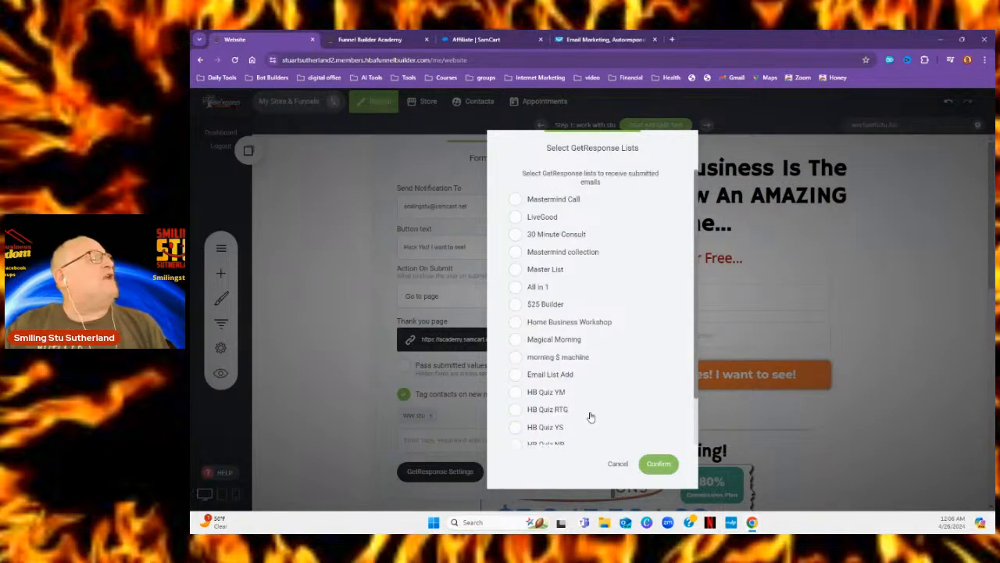
left_click(514, 288)
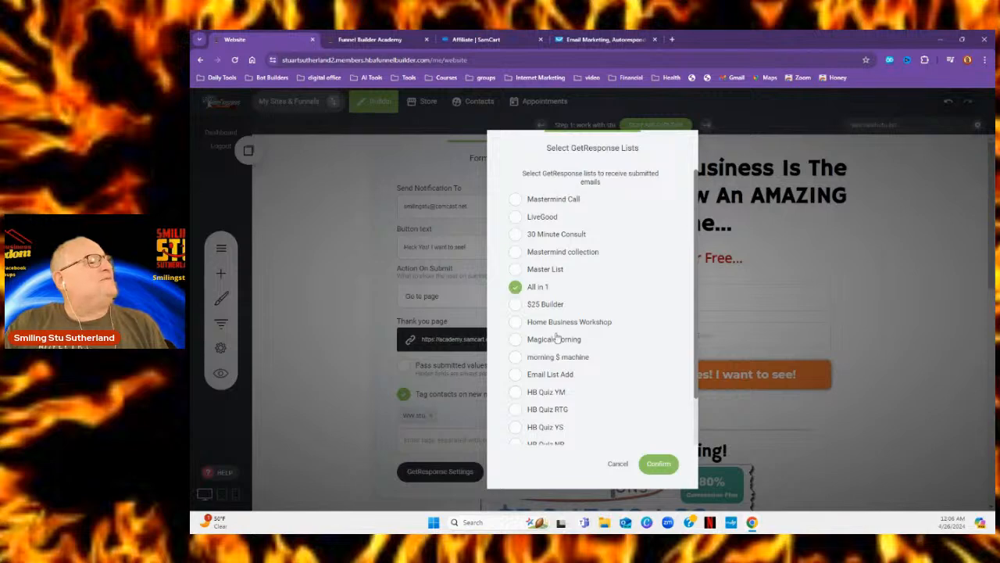
left_click(659, 464)
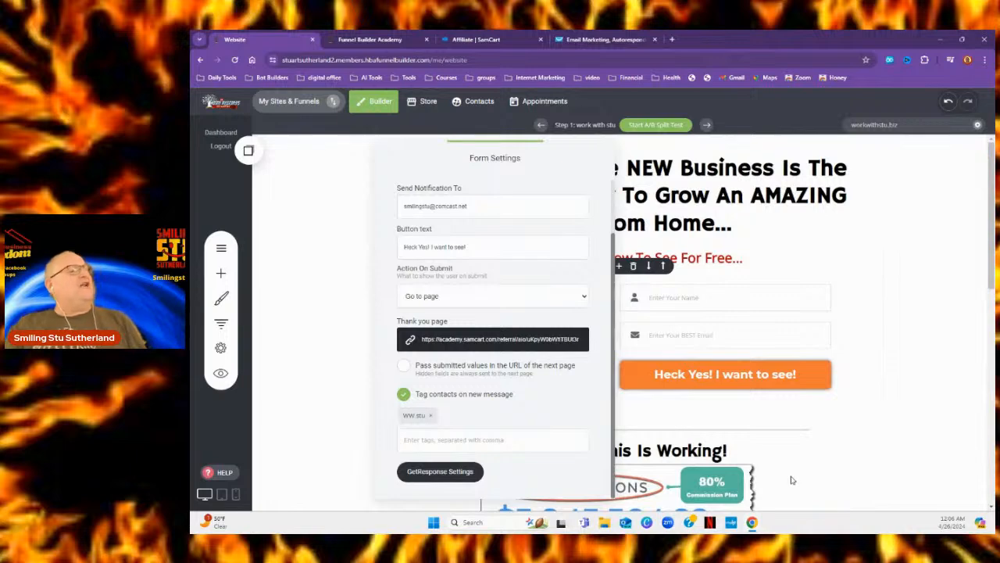